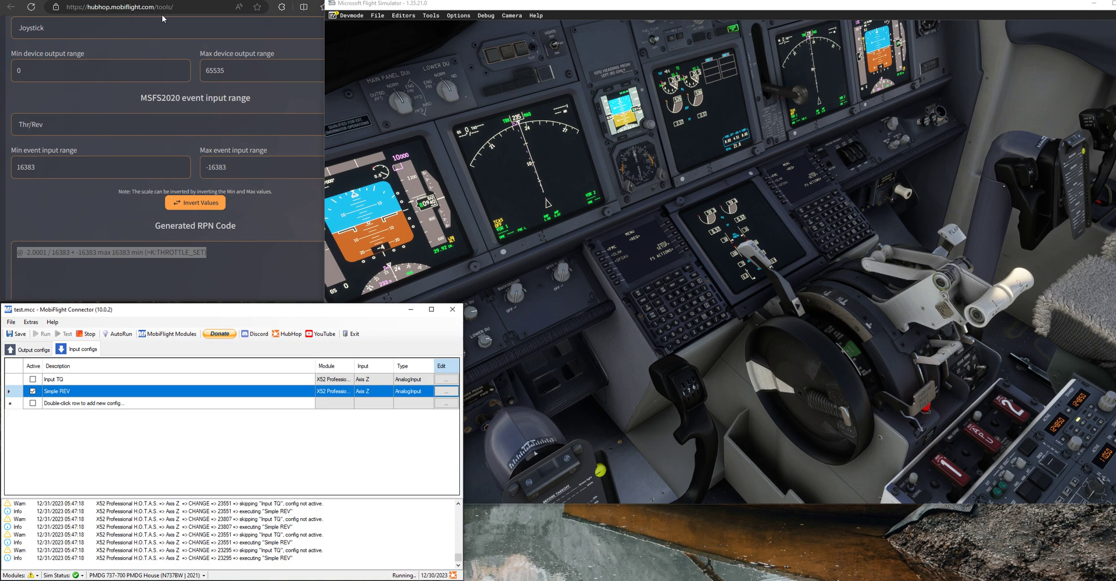
- Scroll HubHop to the Potentiometer RPN-Tool's generated THROTTLE_SET code for the 16383 to -16383 range
{"action": "left_click", "coordinate": [275, 211]}
{"action": "scroll", "coordinate": [259, 177], "scroll_direction": "up", "scroll_amount": 1}
{"action": "scroll", "coordinate": [157, 85], "scroll_direction": "up", "scroll_amount": 2}
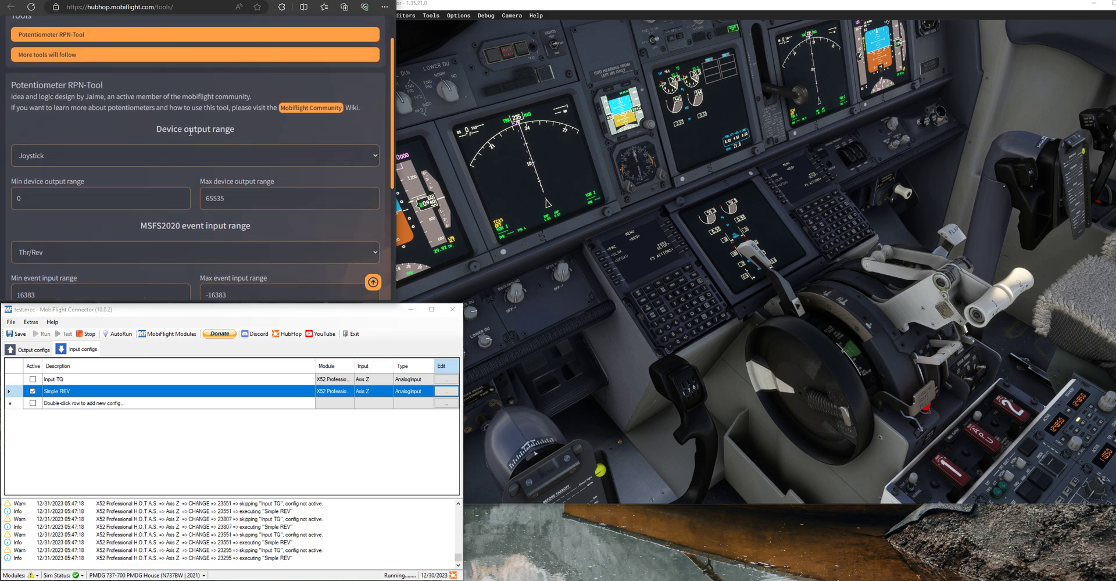
{"action": "scroll", "coordinate": [110, 157], "scroll_direction": "down", "scroll_amount": 1}
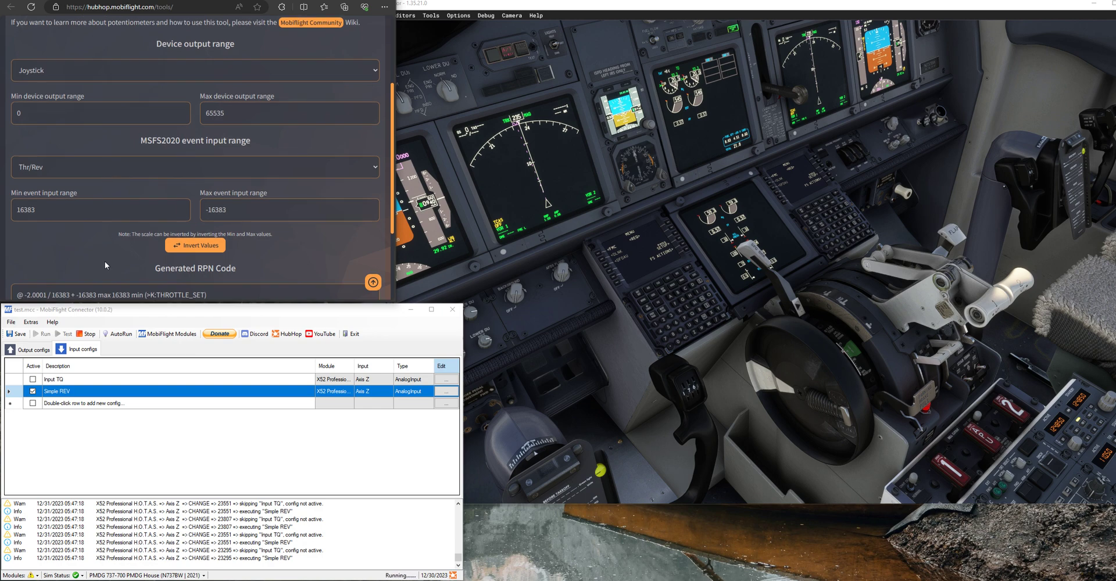
{"action": "scroll", "coordinate": [150, 291], "scroll_direction": "down", "scroll_amount": 1}
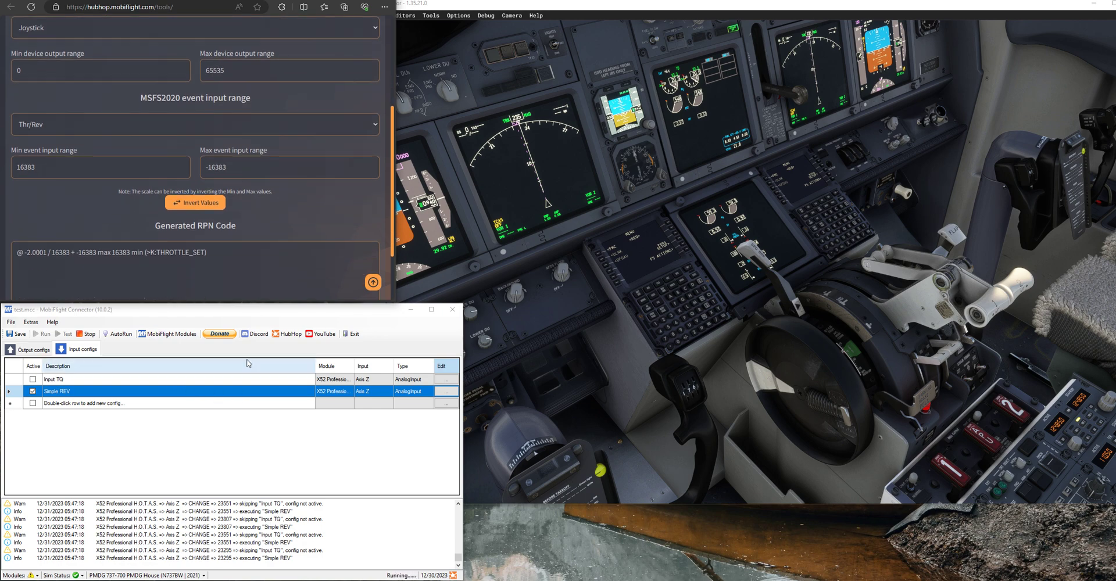
{"action": "left_click", "coordinate": [199, 313]}
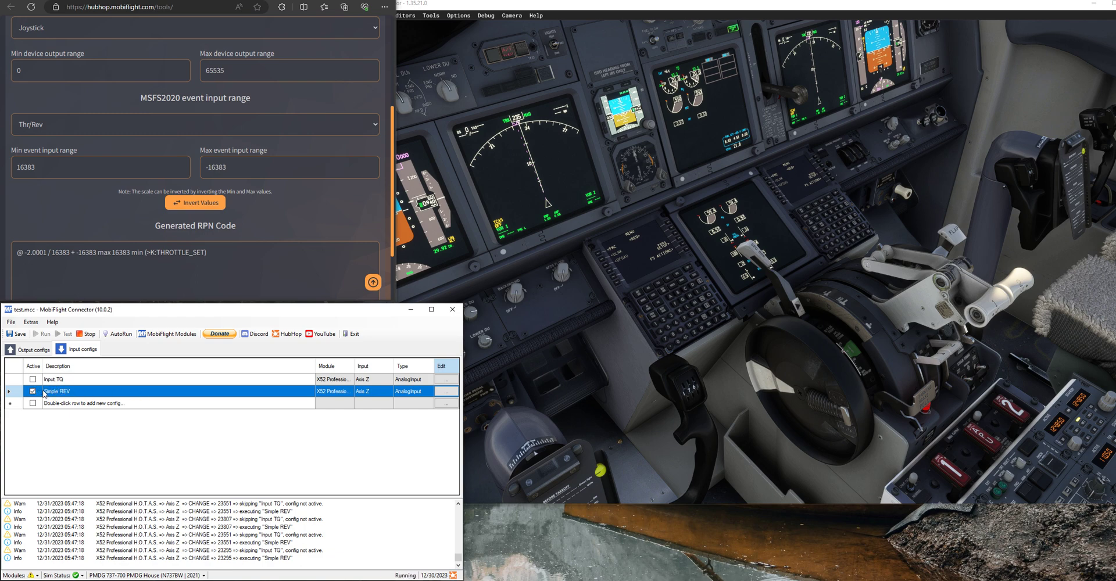
- Open Simple REV's input settings and set module X52 Professional H.O.T.A.S. with device Axis Z
{"action": "left_click", "coordinate": [446, 397]}
{"action": "left_click_drag", "start_coordinate": [256, 251], "coordinate": [639, 232]}
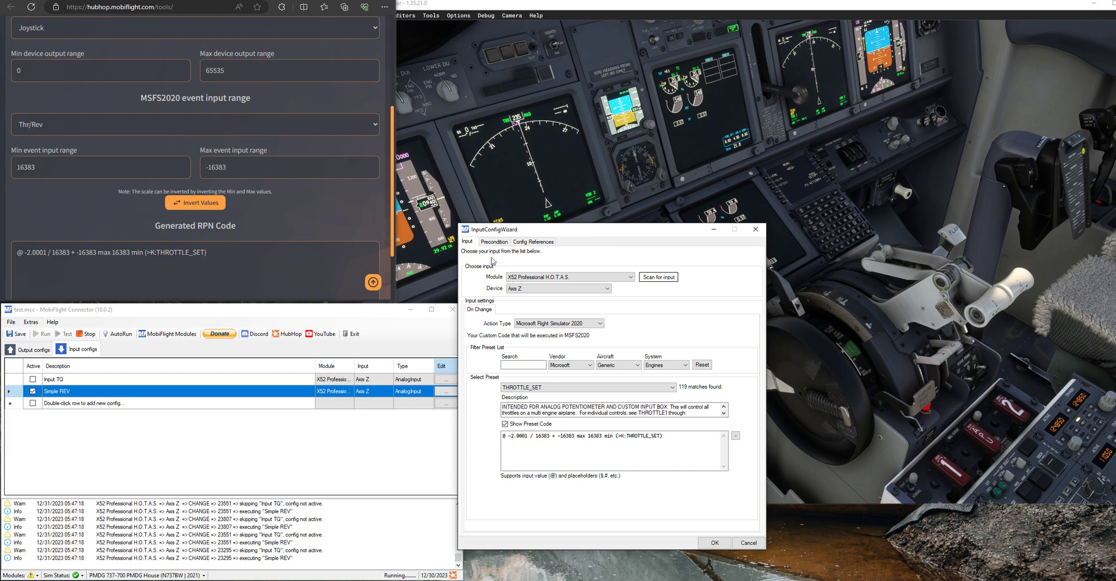
{"action": "left_click", "coordinate": [541, 279]}
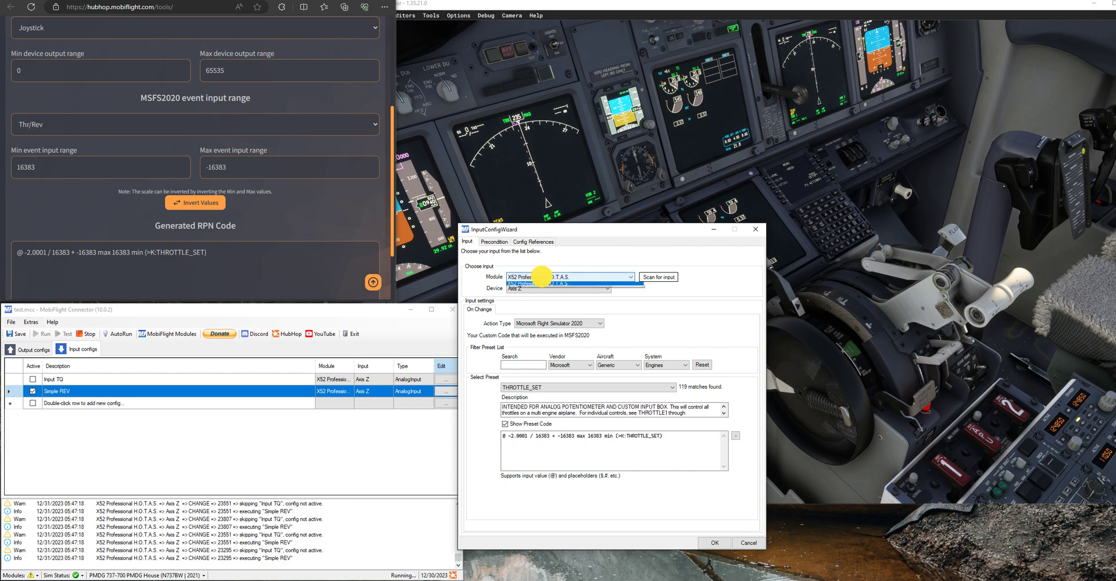
{"action": "left_click", "coordinate": [542, 291]}
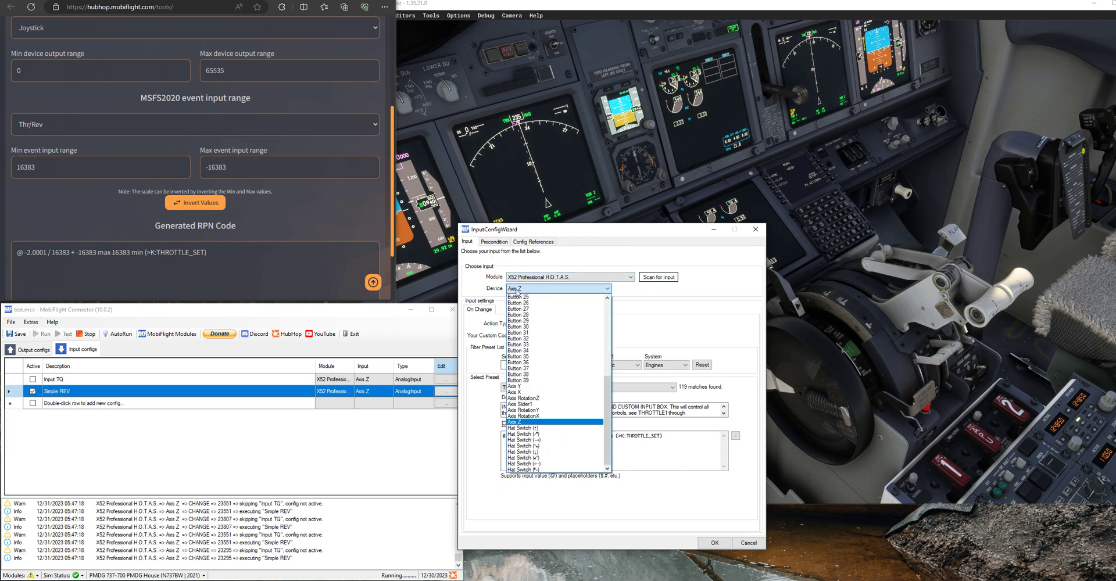
{"action": "left_click", "coordinate": [529, 292]}
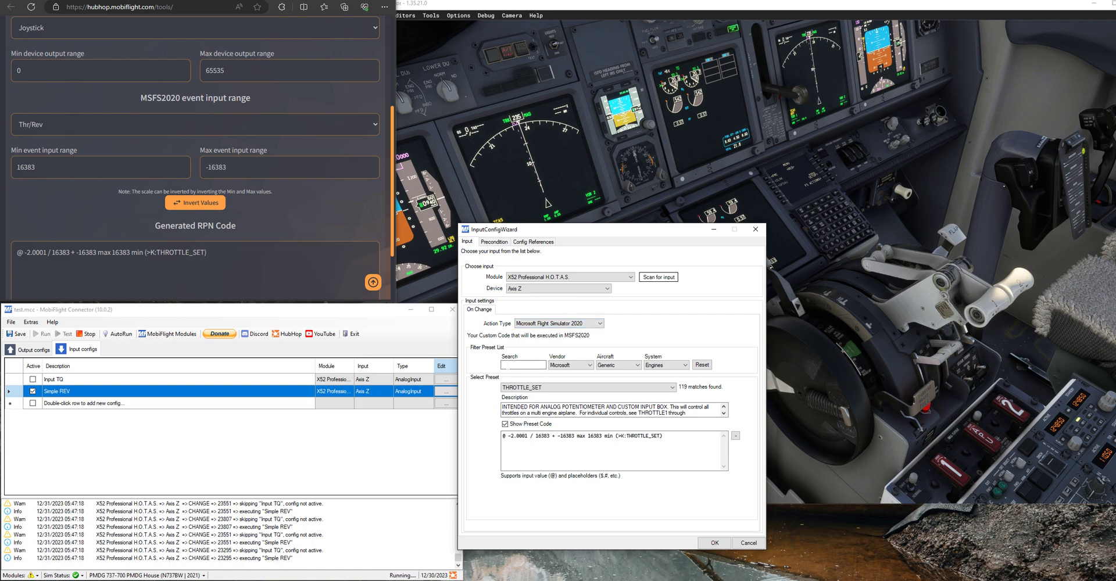
- Inspect the full THROTTLE_SET preset code line in the wizard
{"action": "left_click", "coordinate": [525, 366]}
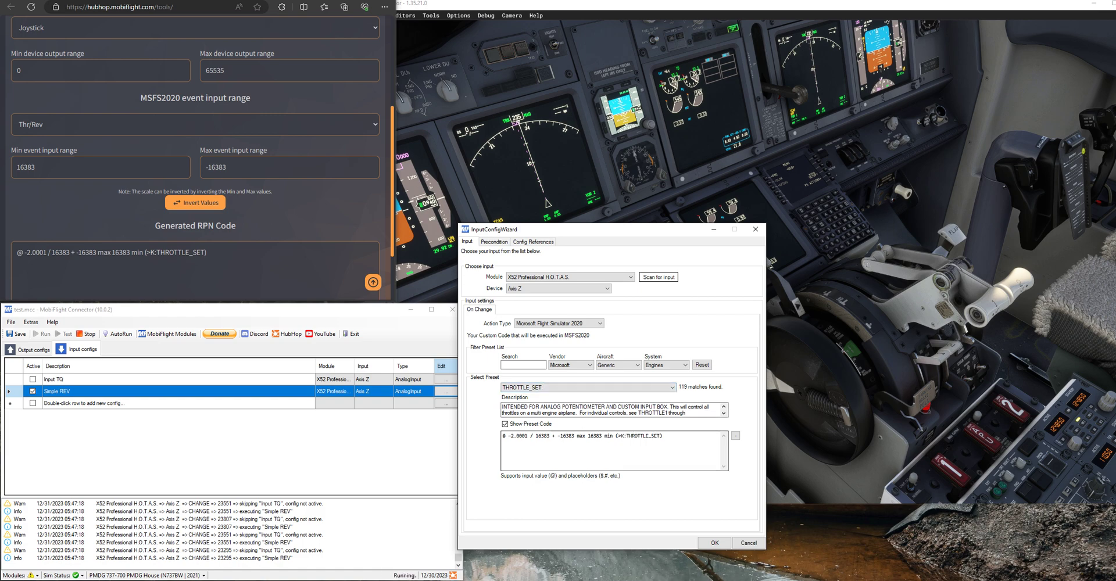
{"action": "left_click", "coordinate": [672, 438]}
{"action": "left_click_drag", "start_coordinate": [672, 438], "coordinate": [498, 440]}
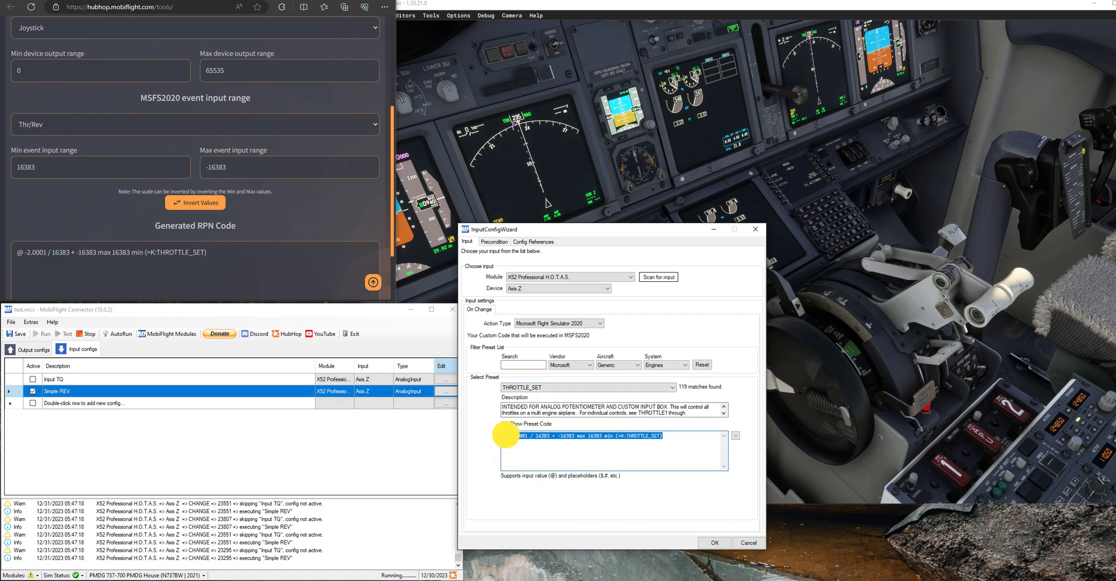
{"action": "left_click", "coordinate": [563, 452]}
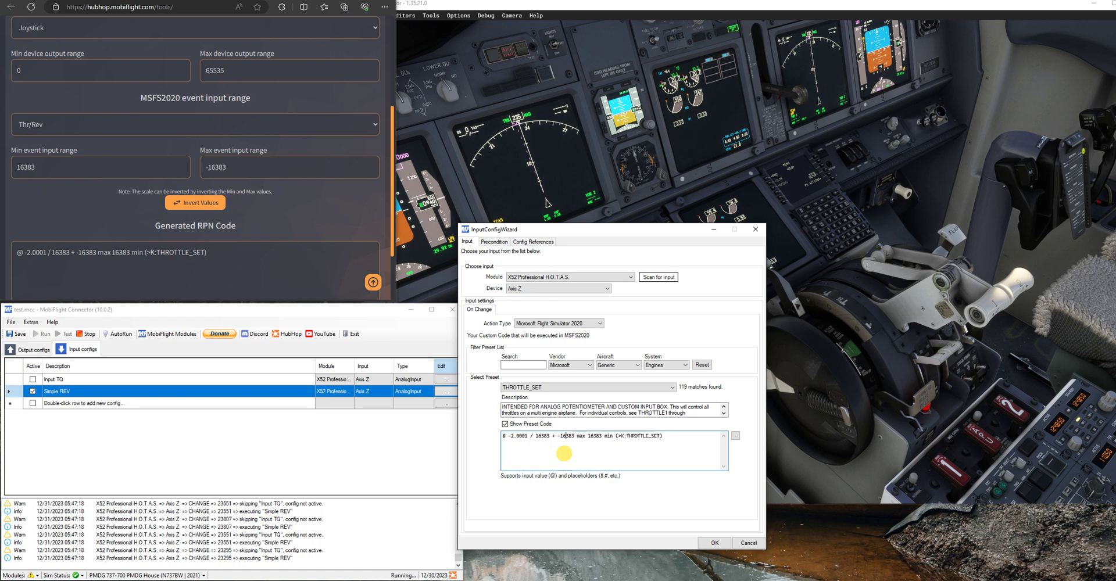
- Return to the HubHop tools page and scroll up through the device presets
{"action": "left_click", "coordinate": [109, 216]}
{"action": "scroll", "coordinate": [103, 118], "scroll_direction": "up", "scroll_amount": 1}
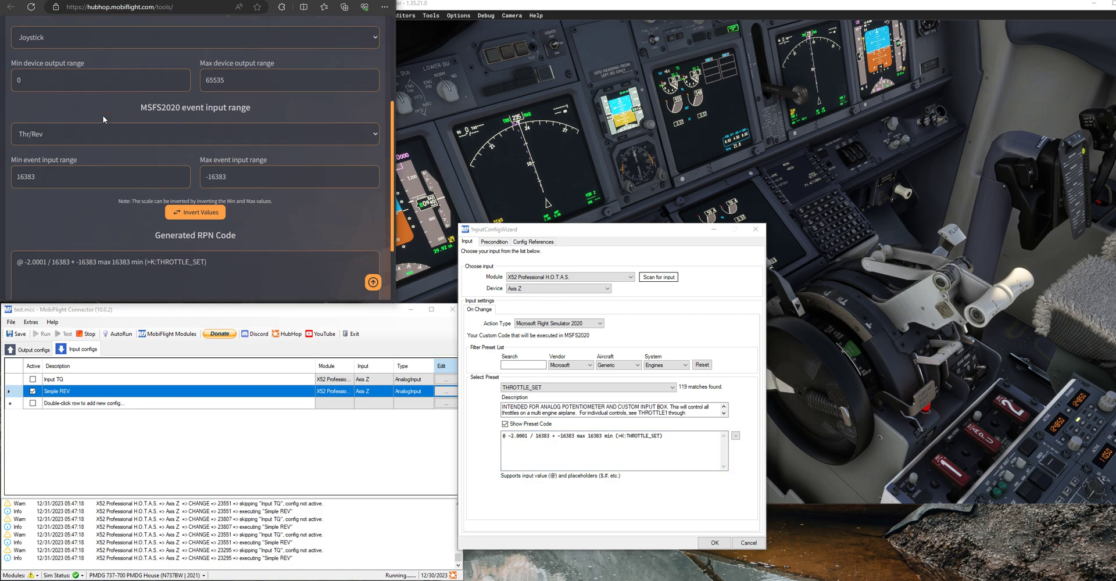
{"action": "scroll", "coordinate": [103, 120], "scroll_direction": "up", "scroll_amount": 1}
{"action": "scroll", "coordinate": [57, 99], "scroll_direction": "up", "scroll_amount": 1}
{"action": "left_click", "coordinate": [57, 113]}
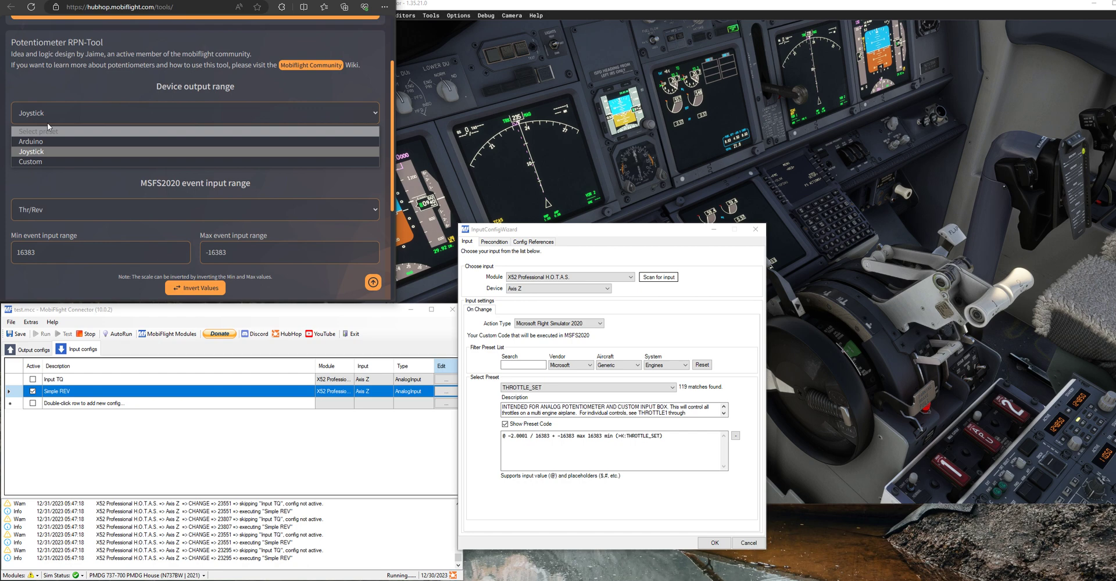
{"action": "left_click", "coordinate": [22, 152]}
{"action": "scroll", "coordinate": [42, 176], "scroll_direction": "down", "scroll_amount": 1}
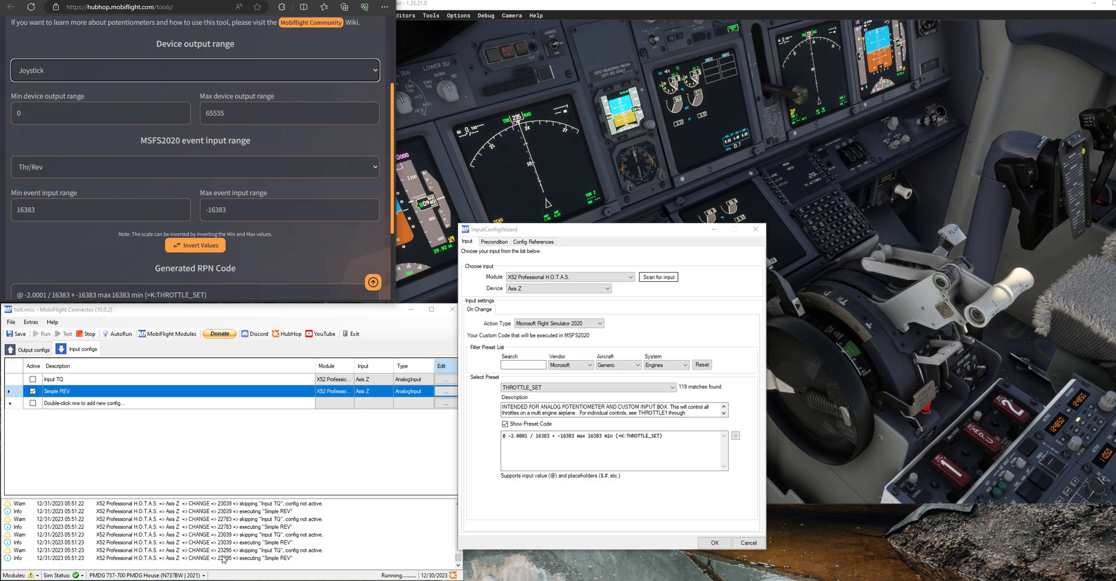
{"action": "left_click", "coordinate": [79, 136]}
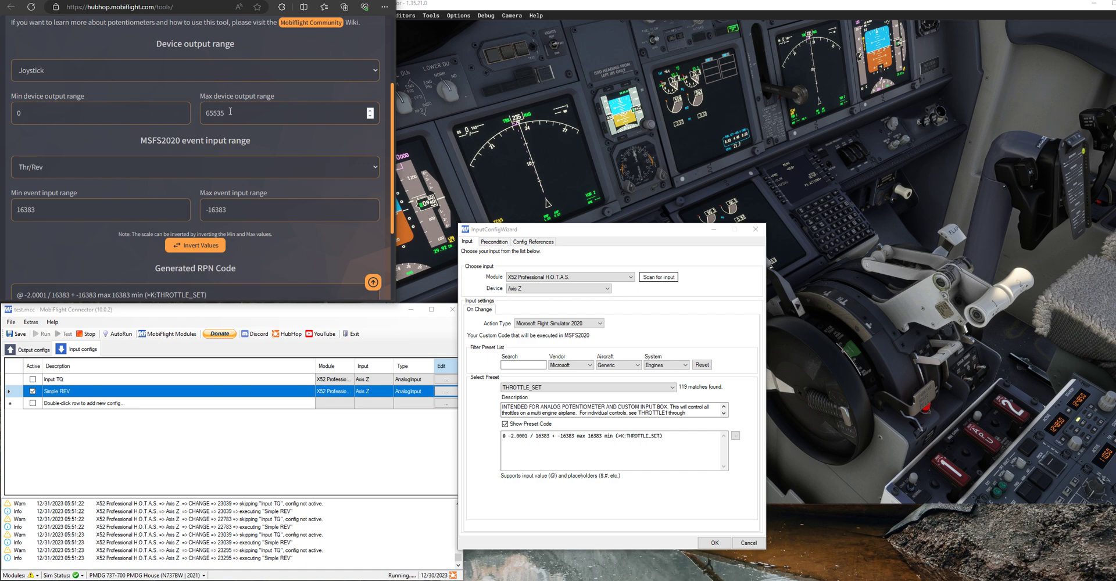
{"action": "double_click", "coordinate": [206, 112]}
{"action": "left_click", "coordinate": [70, 149]}
{"action": "scroll", "coordinate": [93, 180], "scroll_direction": "down", "scroll_amount": 1}
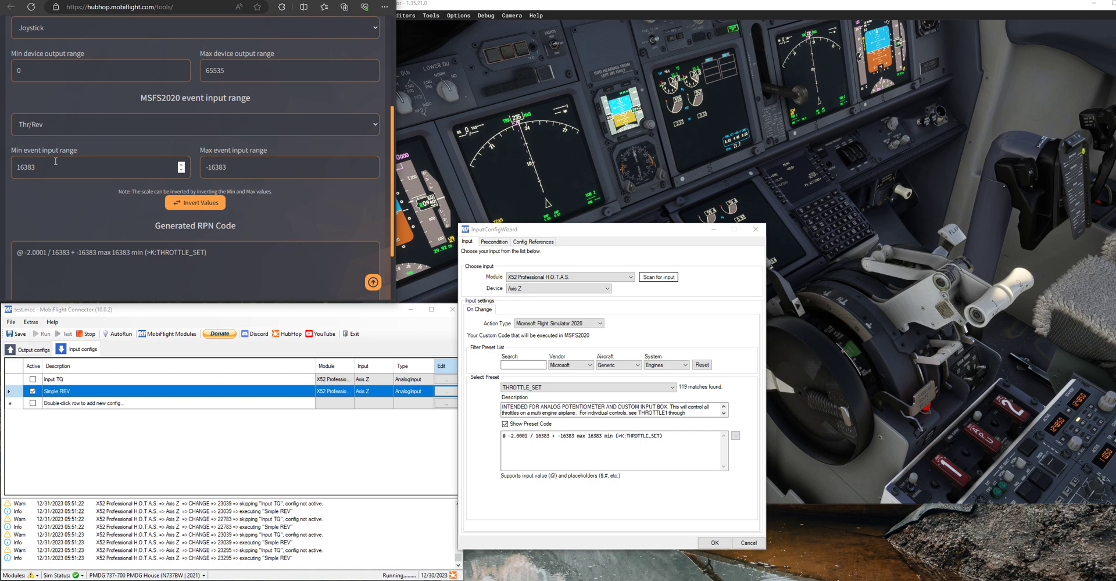
{"action": "left_click", "coordinate": [20, 169]}
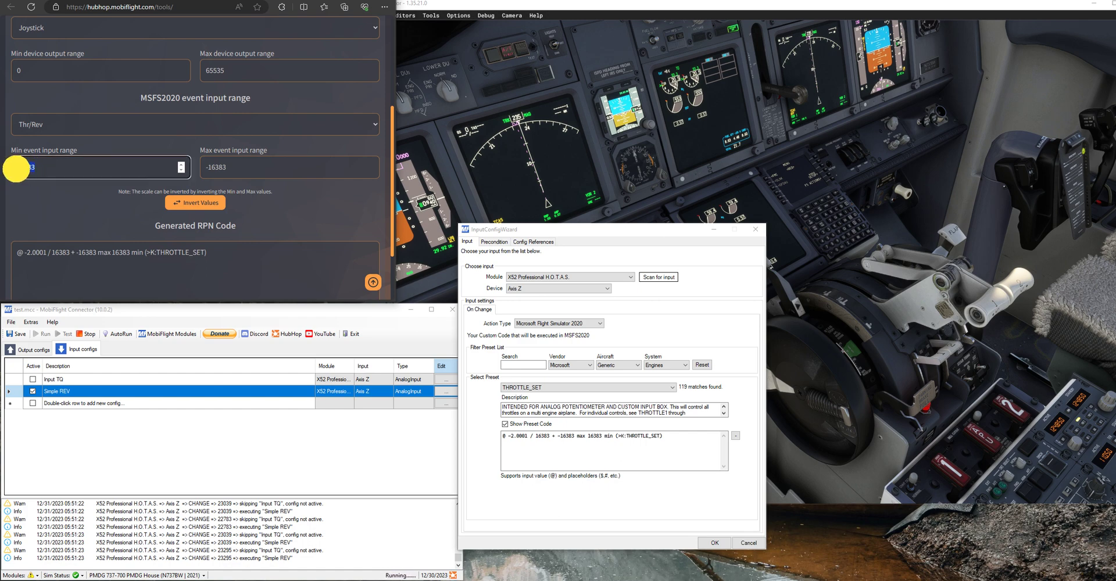
{"action": "left_click", "coordinate": [250, 168]}
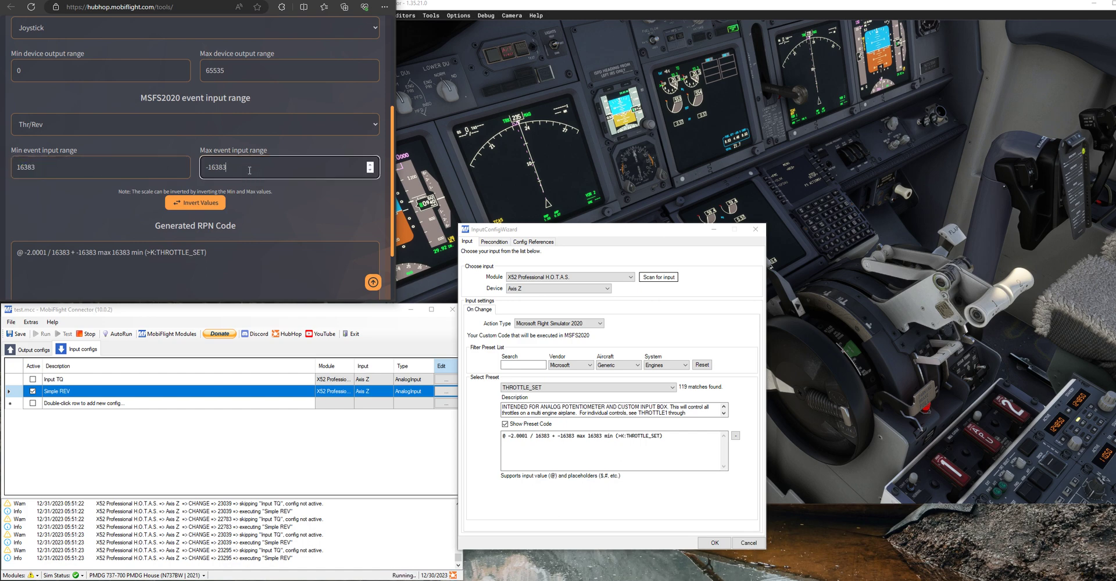
{"action": "left_click", "coordinate": [194, 180]}
{"action": "mouse_move", "coordinate": [52, 166]}
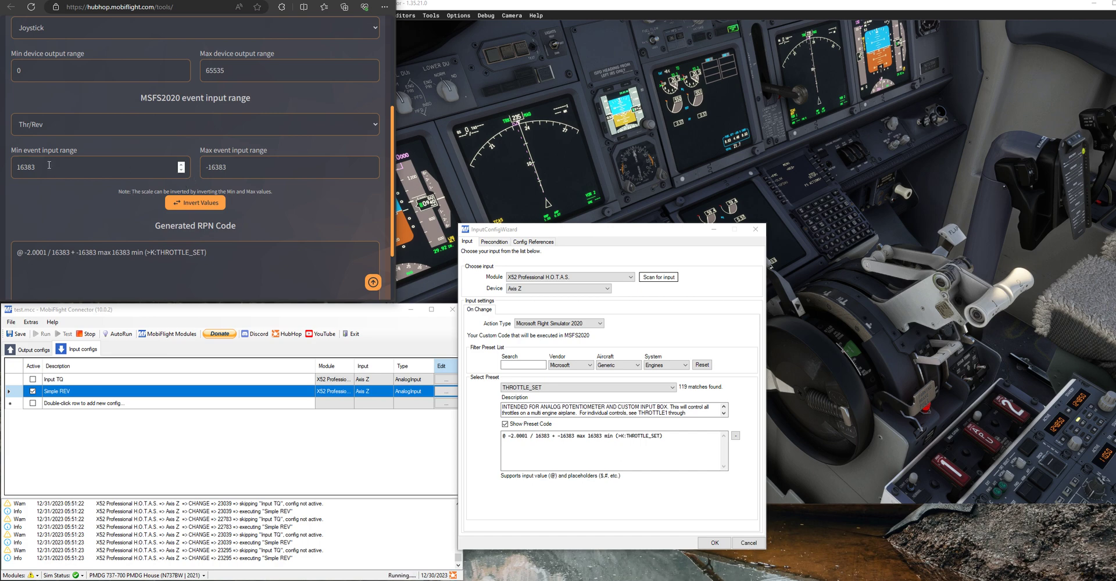
{"action": "left_click_drag", "start_coordinate": [18, 167], "coordinate": [39, 166]}
{"action": "left_click", "coordinate": [233, 168]}
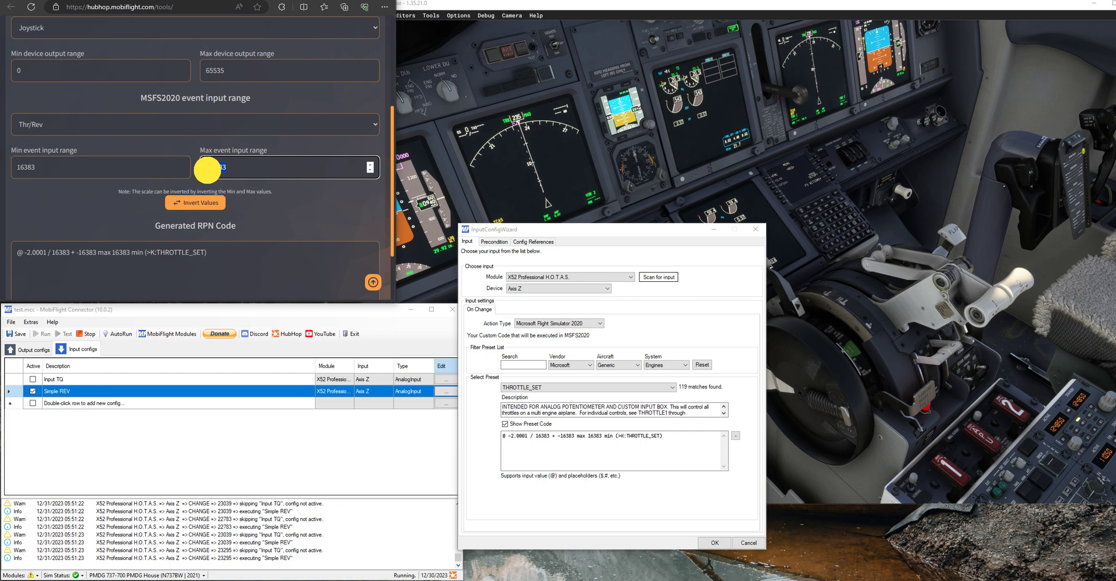
{"action": "left_click_drag", "start_coordinate": [205, 167], "coordinate": [225, 167]}
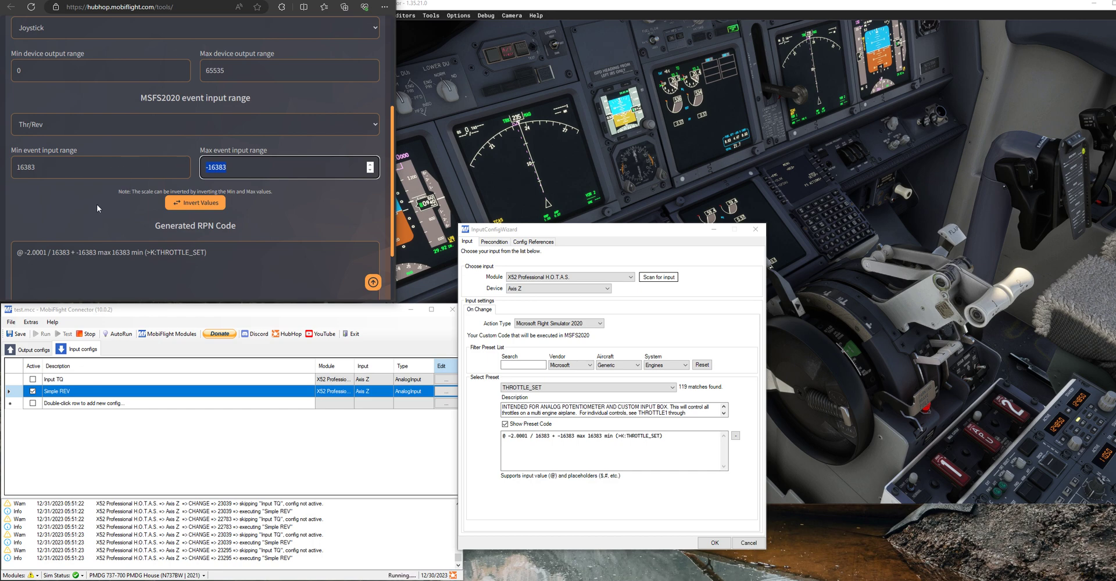
- Check HubHop's generated RPN code against the wizard's THROTTLE_SET preset, then close Simple REV with OK
{"action": "left_click", "coordinate": [235, 256]}
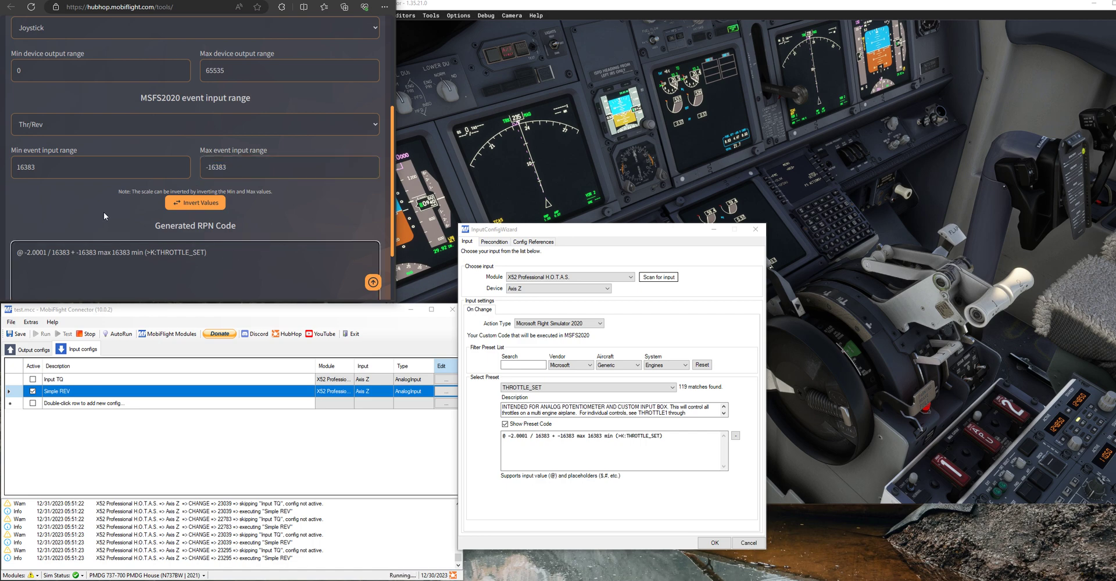
{"action": "left_click_drag", "start_coordinate": [220, 252], "coordinate": [14, 251]}
{"action": "left_click", "coordinate": [207, 252]}
{"action": "left_click_drag", "start_coordinate": [210, 252], "coordinate": [14, 251]}
{"action": "left_click", "coordinate": [233, 257]}
{"action": "left_click", "coordinate": [665, 437]}
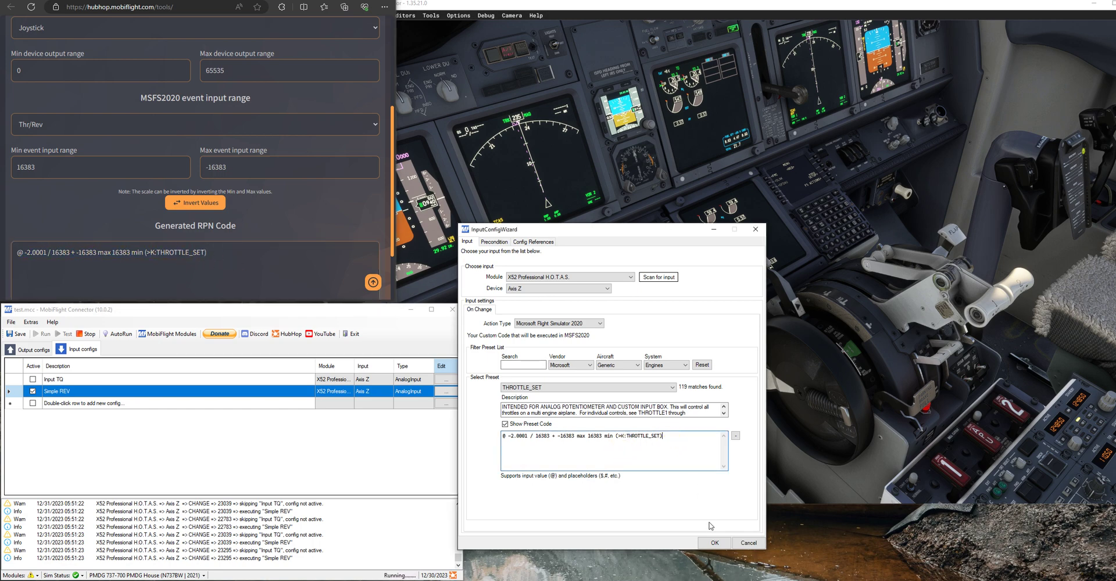
{"action": "left_click", "coordinate": [714, 542]}
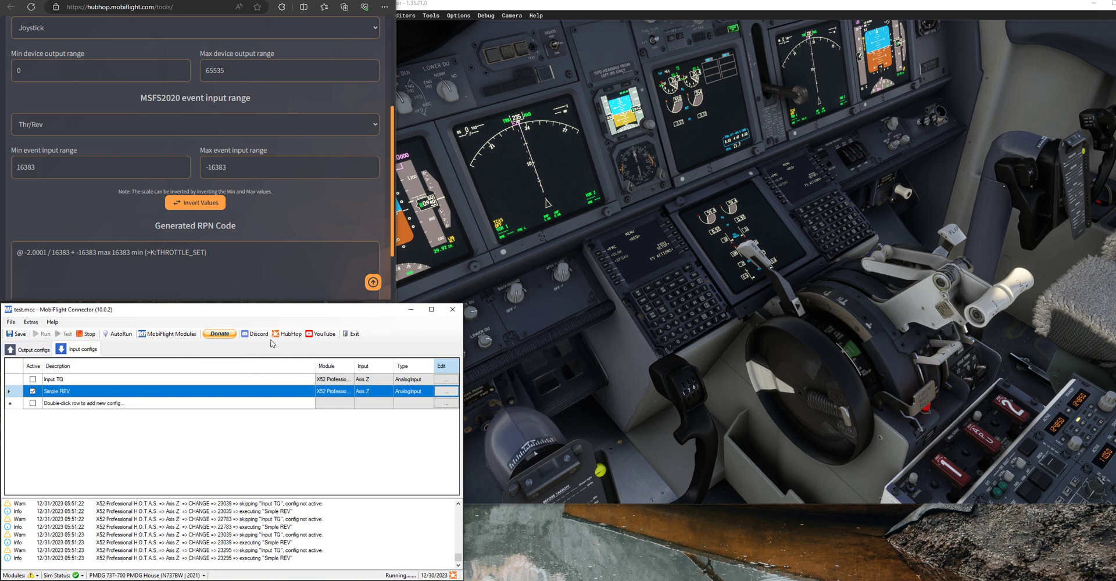
- Bring the 737 cockpit to the front and watch the thrust levers follow joystick Axis Z
{"action": "left_click", "coordinate": [695, 351]}
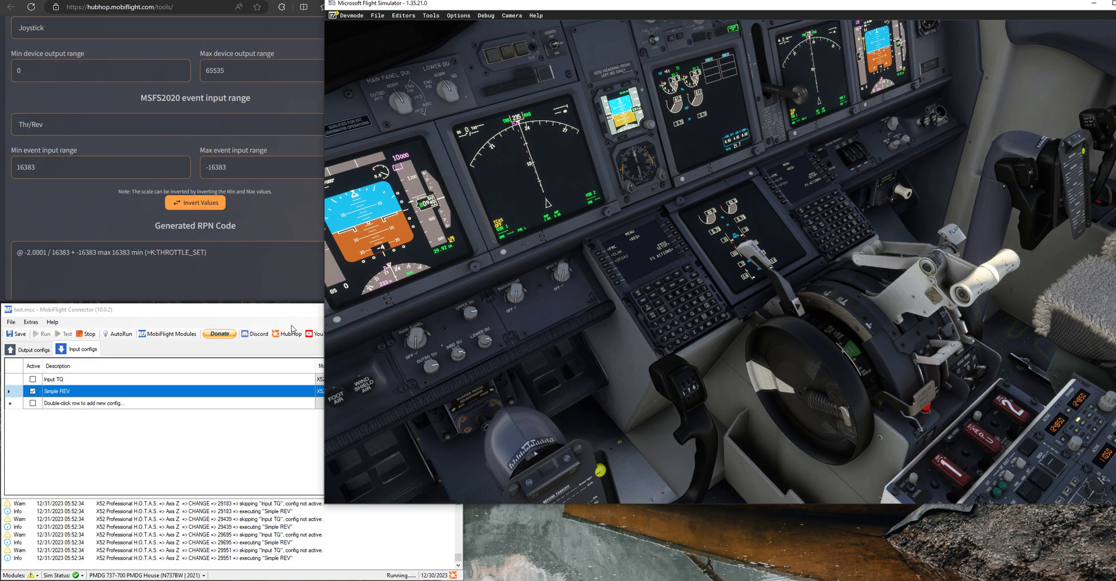
{"action": "left_click", "coordinate": [292, 329]}
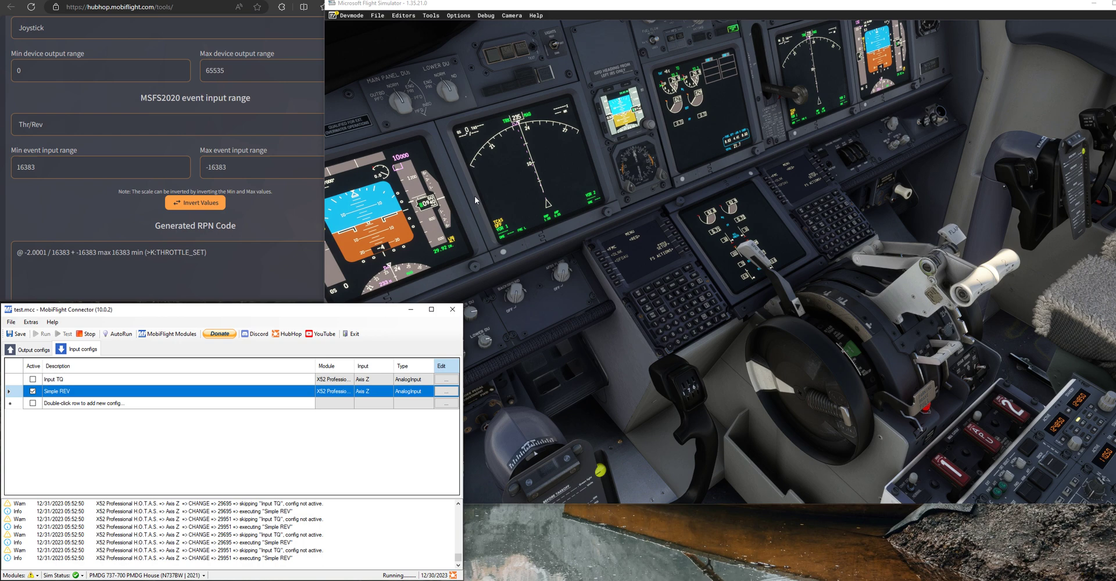
{"action": "left_click", "coordinate": [580, 15]}
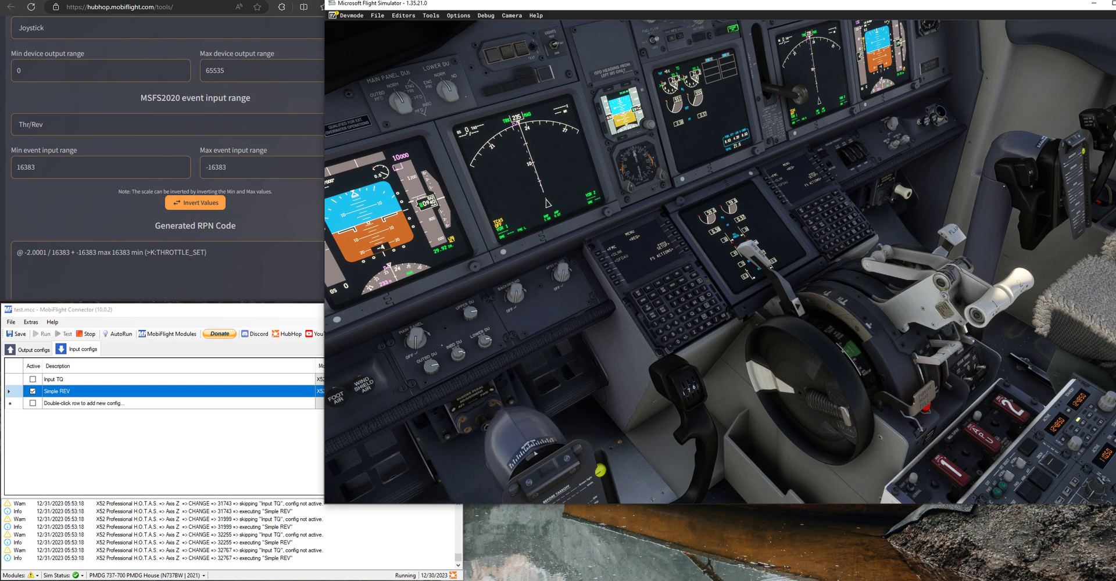
- Draw red lines linking the knob, CDU and clock, and mark FS ACTIONS and MENU
{"action": "key", "text": "alt+Tab"}
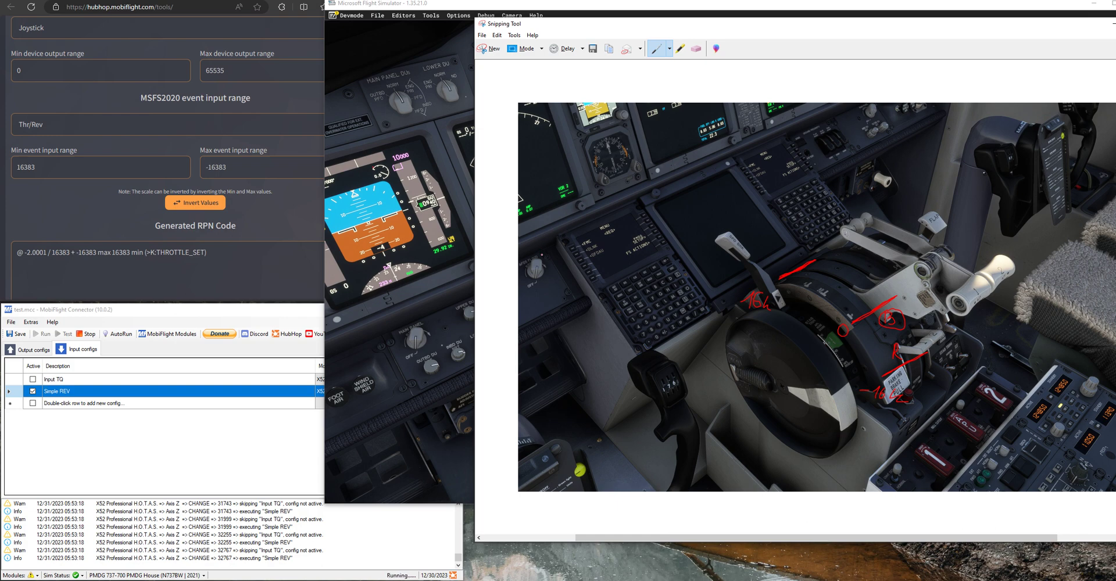
{"action": "mouse_move", "coordinate": [543, 255]}
{"action": "left_mouse_down"}
{"action": "mouse_move", "coordinate": [627, 238]}
{"action": "mouse_move", "coordinate": [637, 267]}
{"action": "left_mouse_up"}
{"action": "left_click_drag", "start_coordinate": [599, 222], "coordinate": [630, 152]}
{"action": "left_click_drag", "start_coordinate": [538, 236], "coordinate": [547, 259]}
{"action": "left_click_drag", "start_coordinate": [647, 249], "coordinate": [626, 254]}
{"action": "left_click_drag", "start_coordinate": [596, 215], "coordinate": [591, 243]}
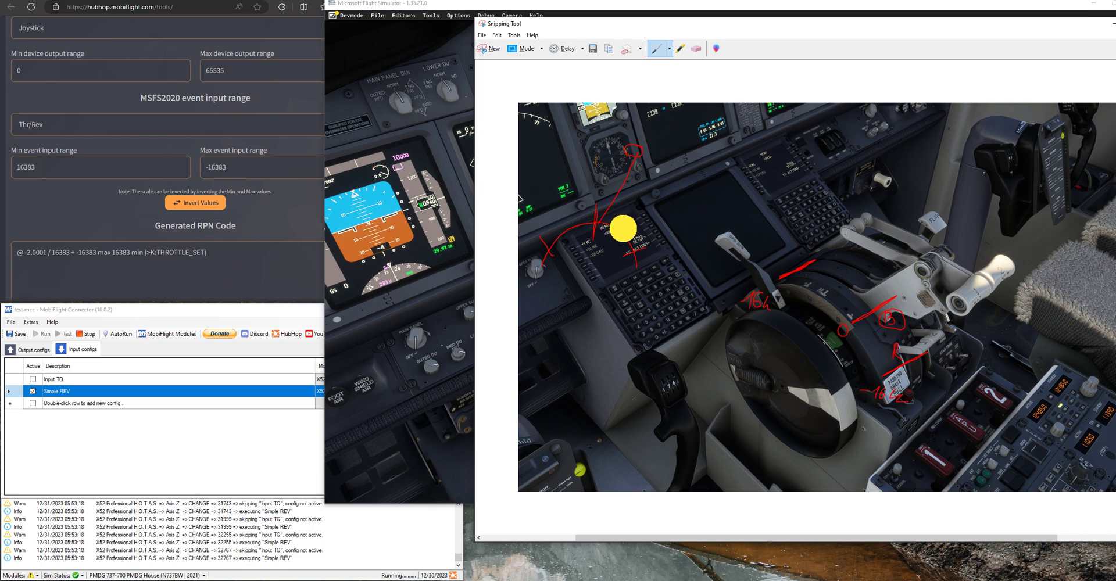
{"action": "left_click_drag", "start_coordinate": [630, 223], "coordinate": [612, 239]}
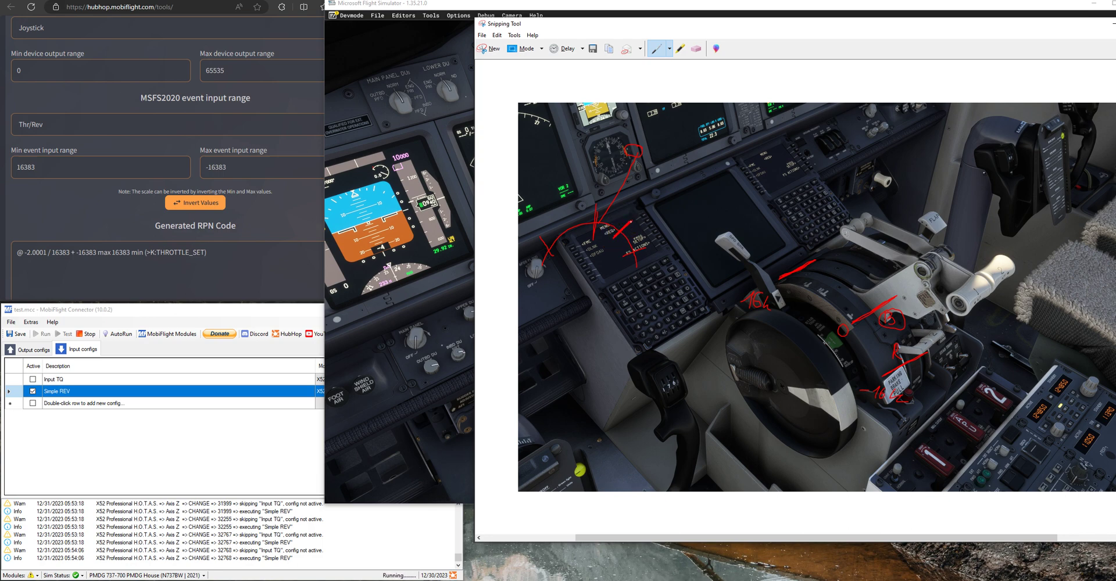
{"action": "left_click", "coordinate": [1109, 27]}
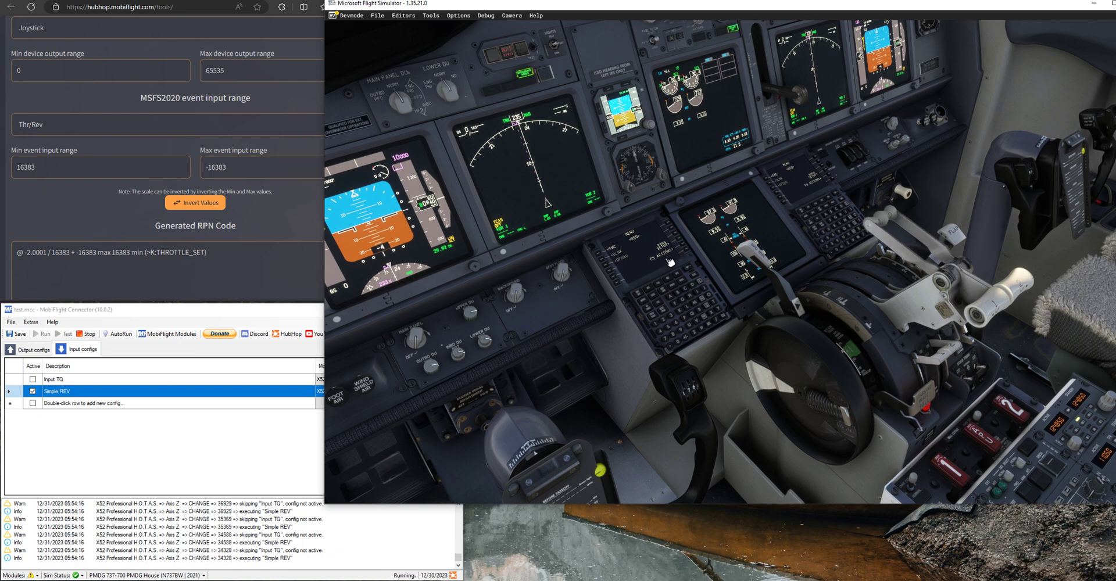
- Cross out the knob, circle the note beside it, and add red marks near the FMC
{"action": "key", "text": "alt+Tab"}
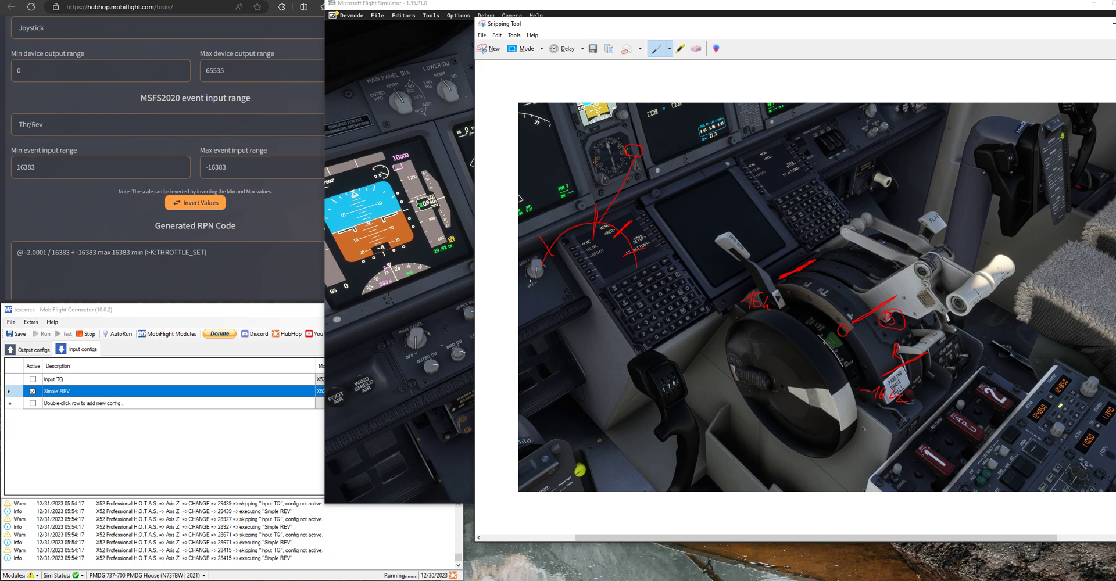
{"action": "mouse_move", "coordinate": [541, 272]}
{"action": "left_mouse_down"}
{"action": "mouse_move", "coordinate": [528, 287]}
{"action": "mouse_move", "coordinate": [542, 286]}
{"action": "left_mouse_up"}
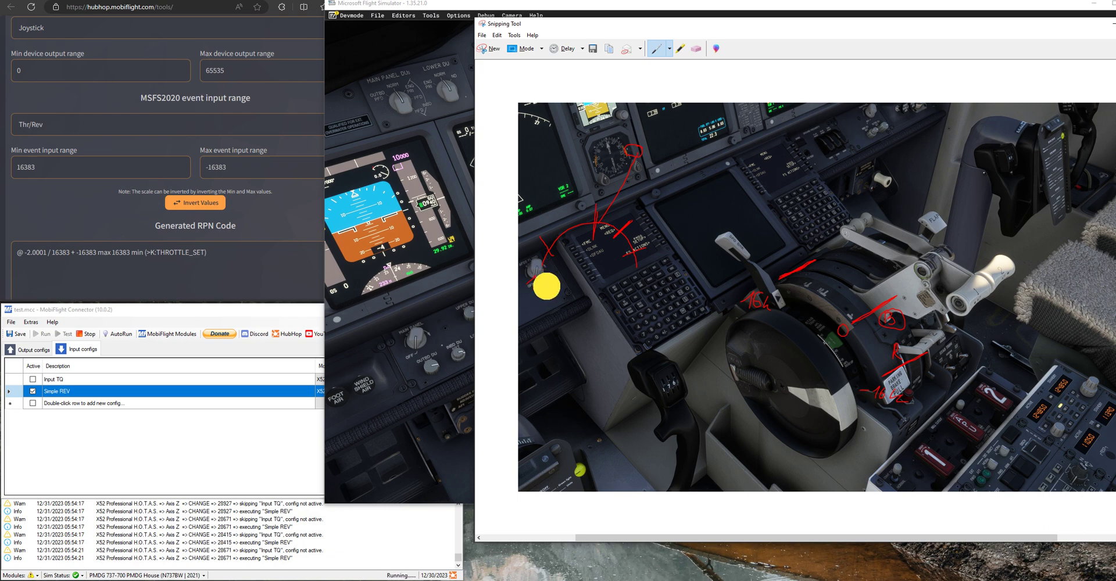
{"action": "left_click_drag", "start_coordinate": [767, 287], "coordinate": [768, 287]}
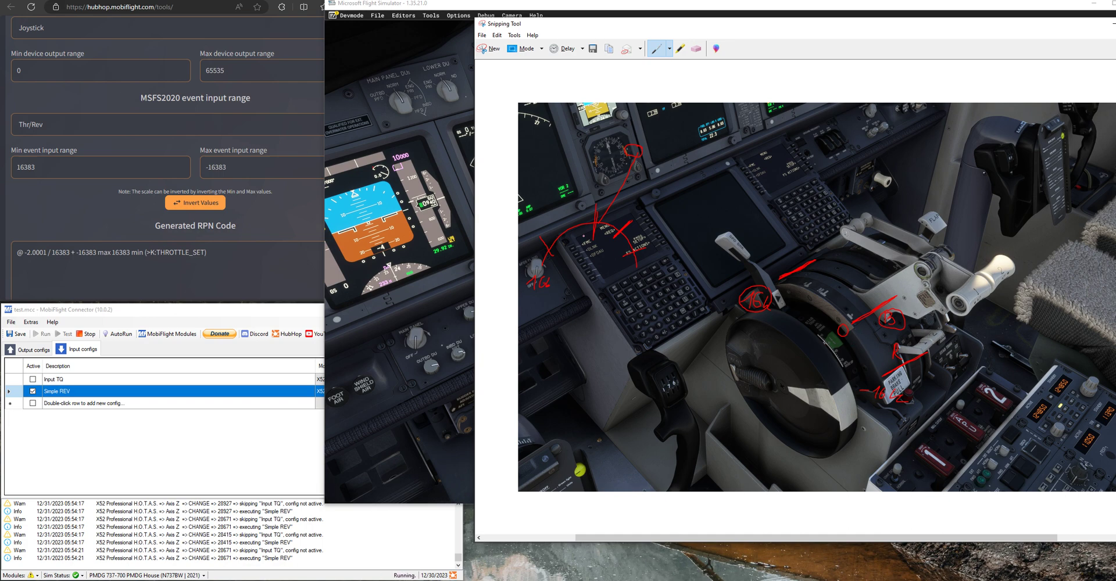
{"action": "left_click_drag", "start_coordinate": [593, 202], "coordinate": [590, 235]}
{"action": "left_click_drag", "start_coordinate": [630, 223], "coordinate": [616, 237]}
- Stop execution and delete the Simple REV row, leaving only Input TQ
{"action": "left_click", "coordinate": [1108, 27]}
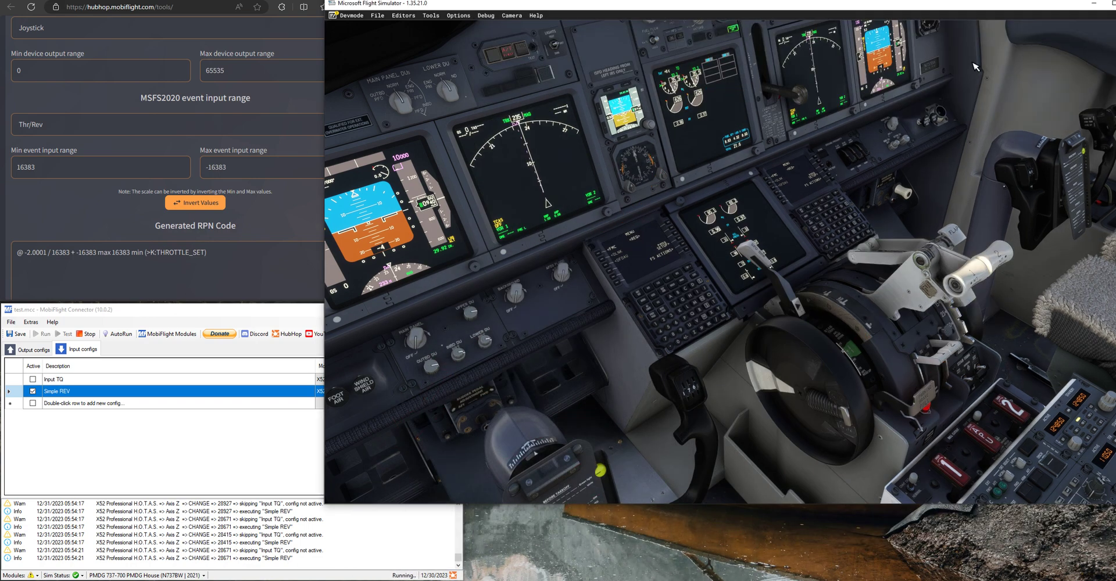
{"action": "left_click", "coordinate": [196, 316]}
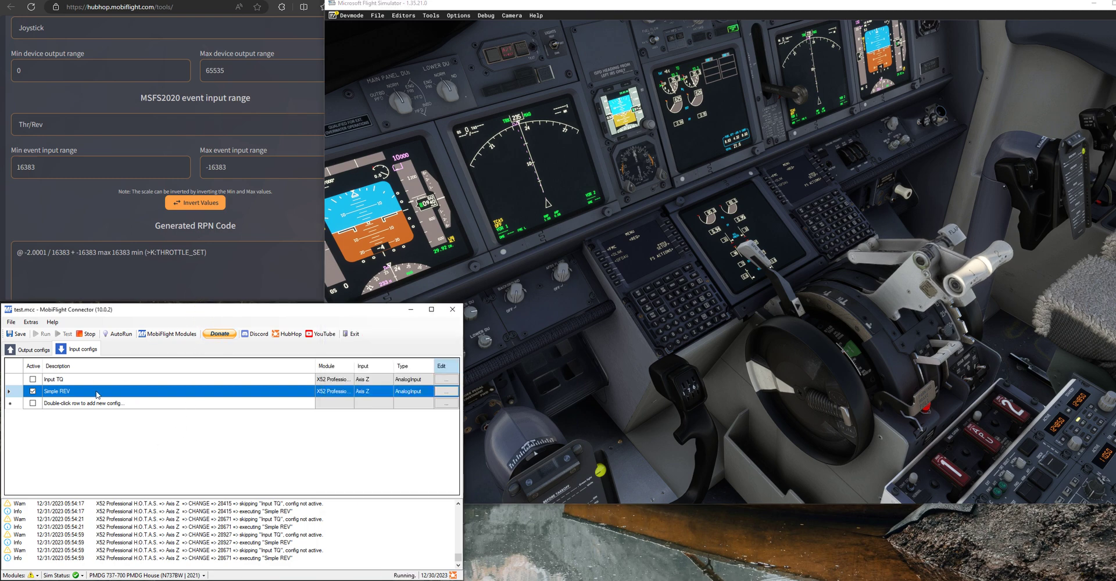
{"action": "left_click", "coordinate": [86, 333]}
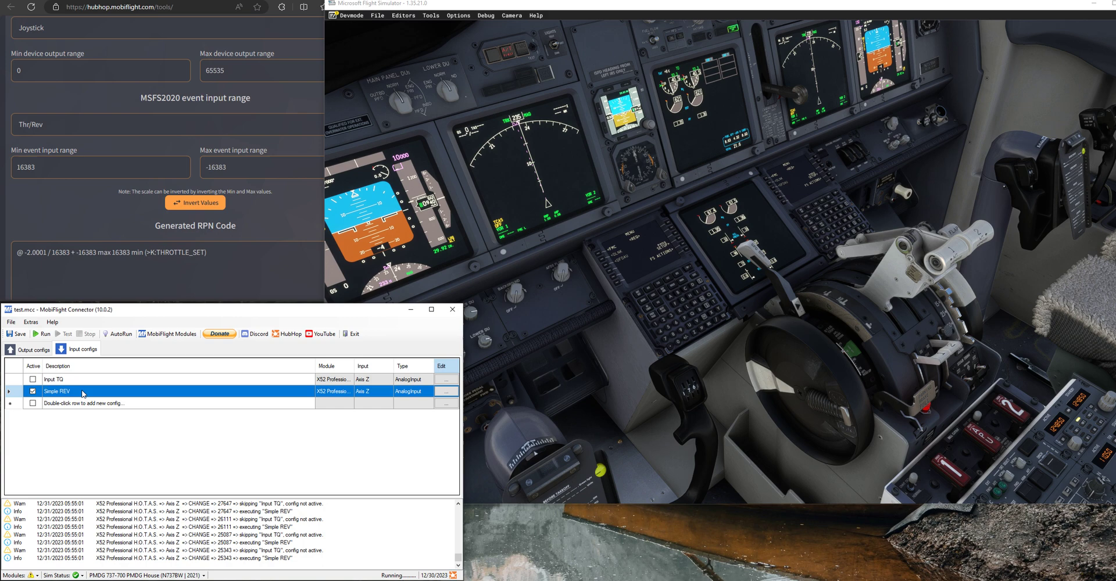
{"action": "right_click", "coordinate": [81, 393]}
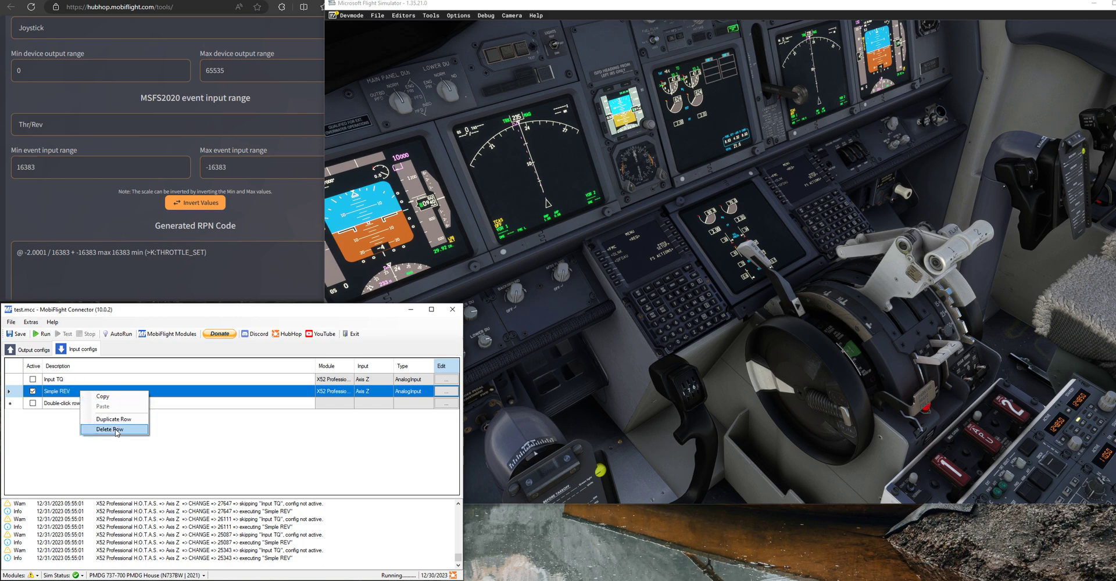
{"action": "left_click", "coordinate": [195, 417]}
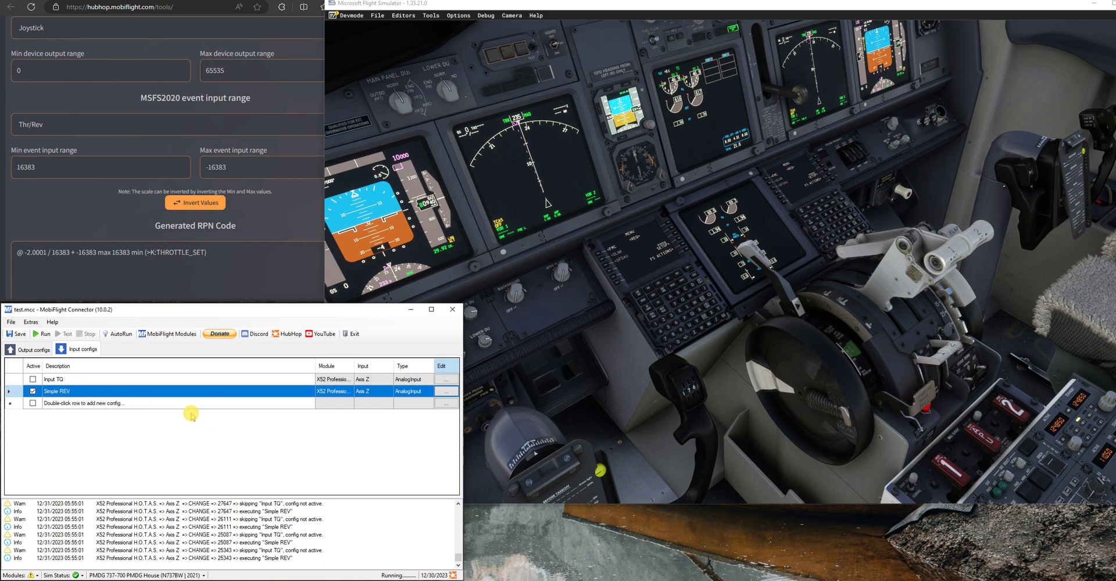
{"action": "left_click", "coordinate": [38, 335]}
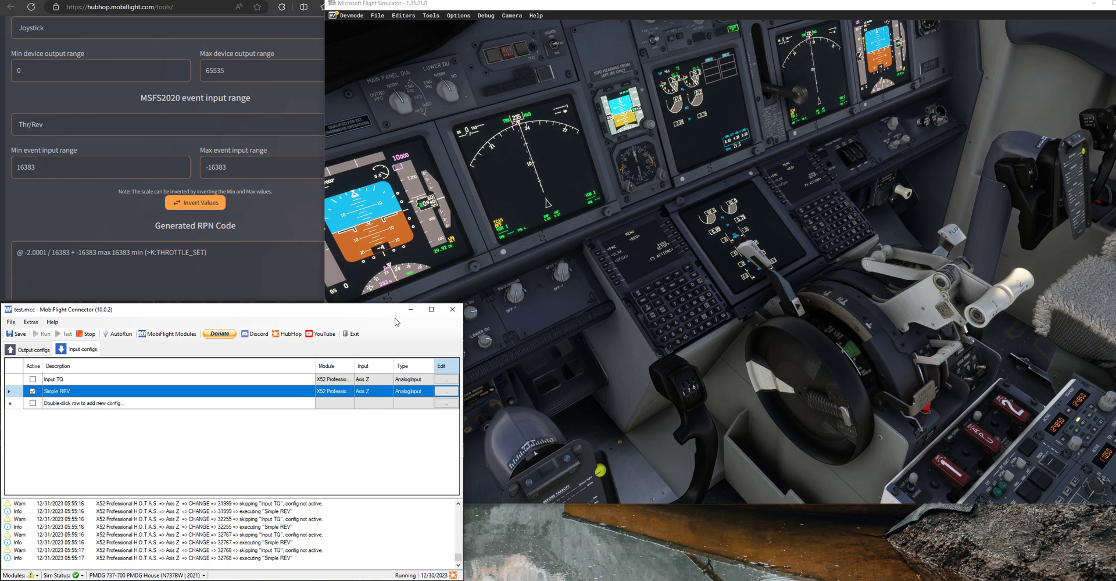
{"action": "left_click", "coordinate": [86, 333]}
{"action": "right_click", "coordinate": [237, 387]}
{"action": "left_click", "coordinate": [278, 436]}
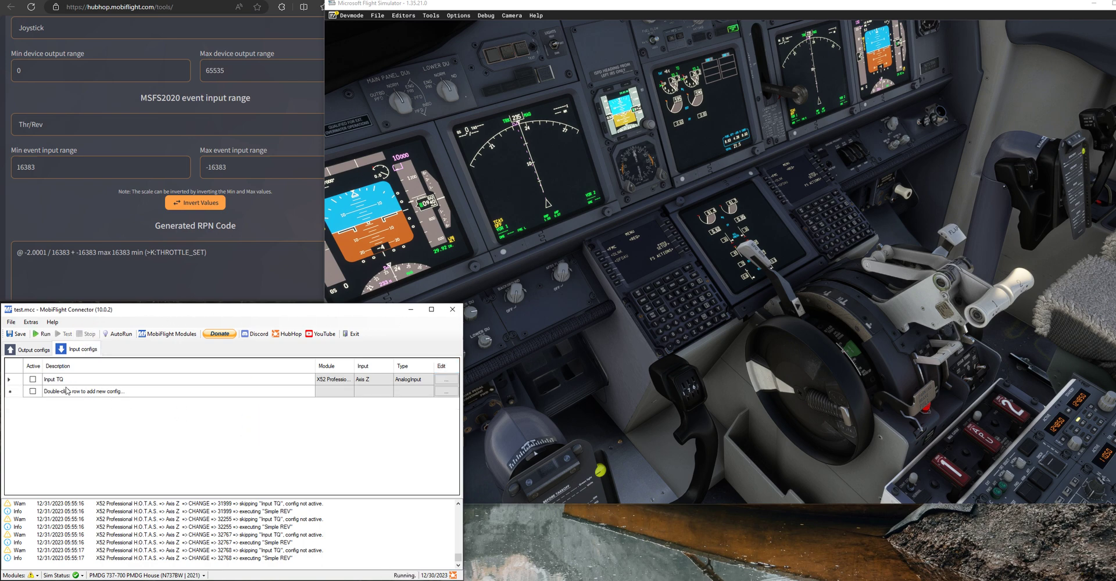
- Activate Input TQ and Output TQ and start running the configs
{"action": "left_click", "coordinate": [32, 379]}
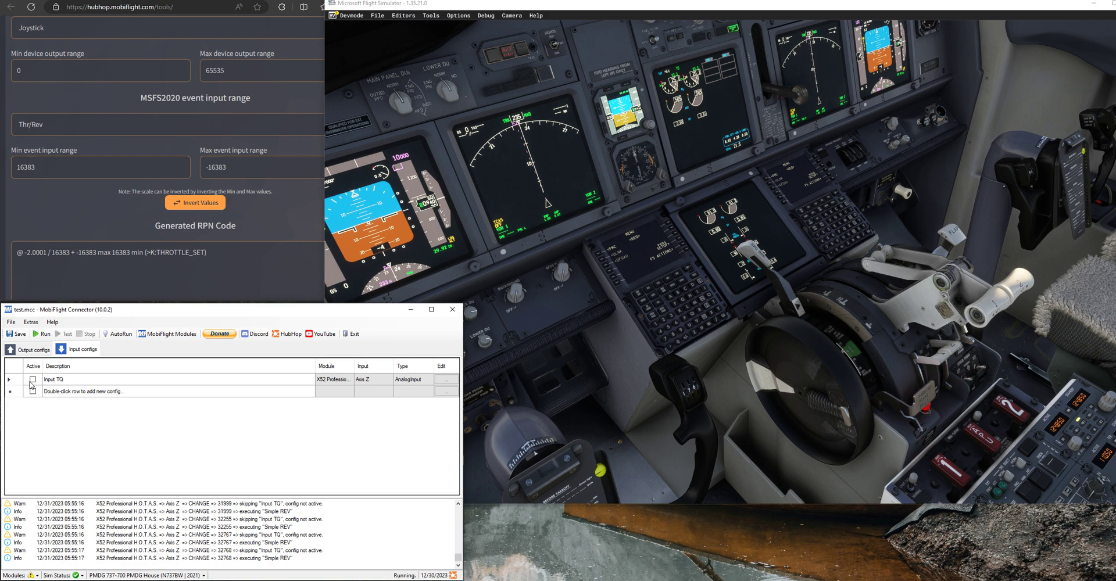
{"action": "left_click", "coordinate": [28, 349]}
{"action": "left_click", "coordinate": [32, 379]}
{"action": "left_click", "coordinate": [136, 351]}
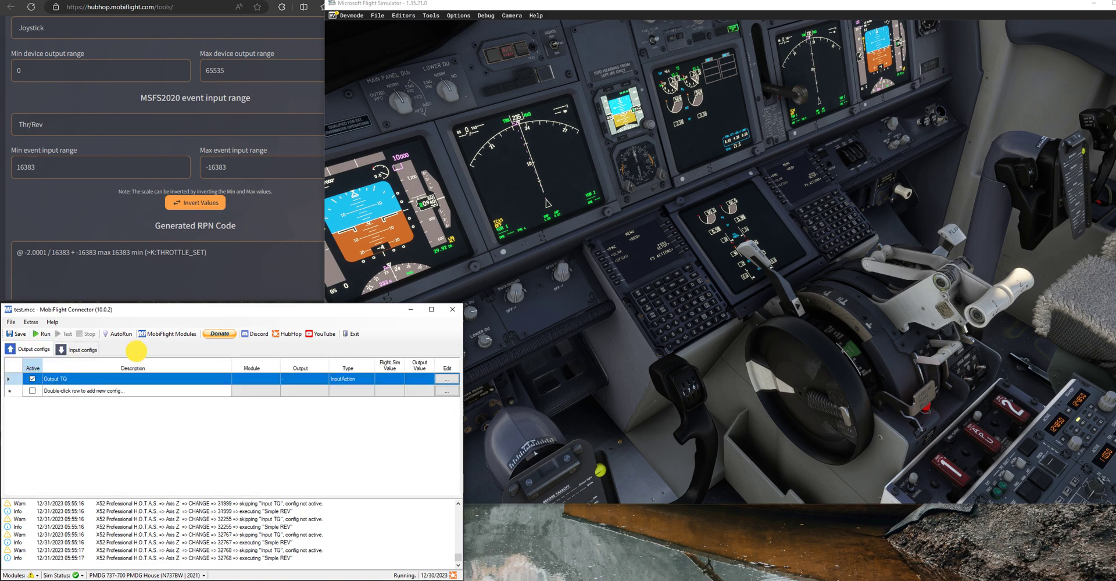
{"action": "left_click", "coordinate": [38, 335]}
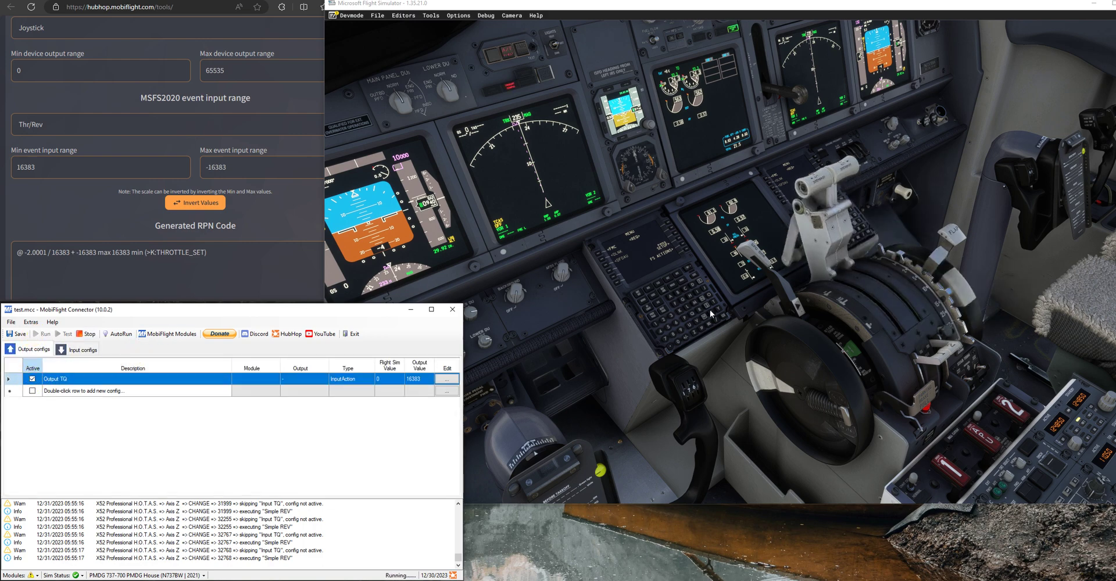
- Watch the 737 throttle levers move in the sim, then return to the Input configs list
{"action": "left_click", "coordinate": [740, 294]}
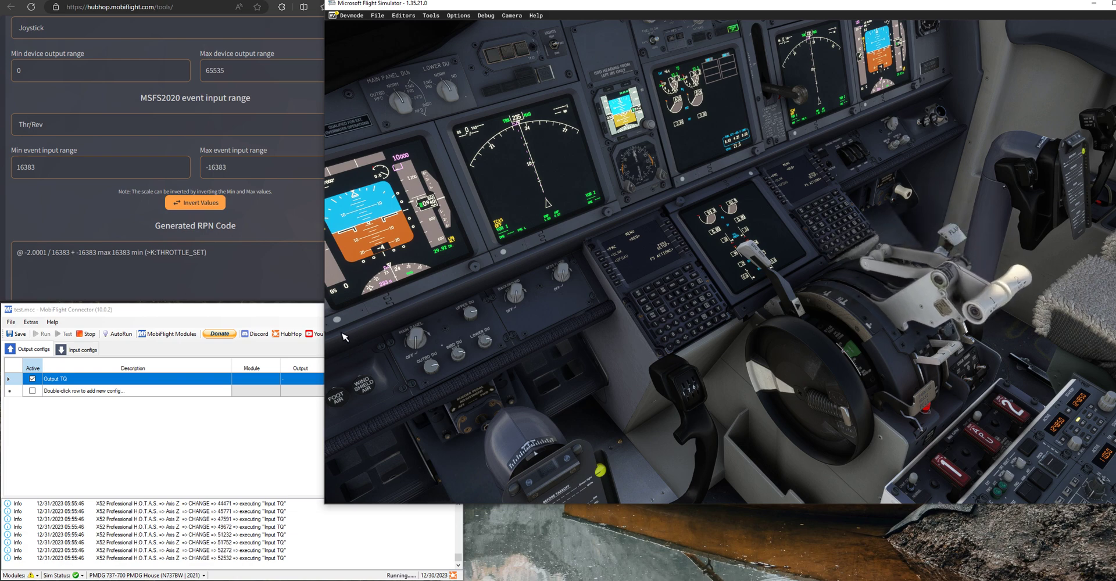
{"action": "left_click", "coordinate": [228, 314]}
{"action": "left_click", "coordinate": [76, 351]}
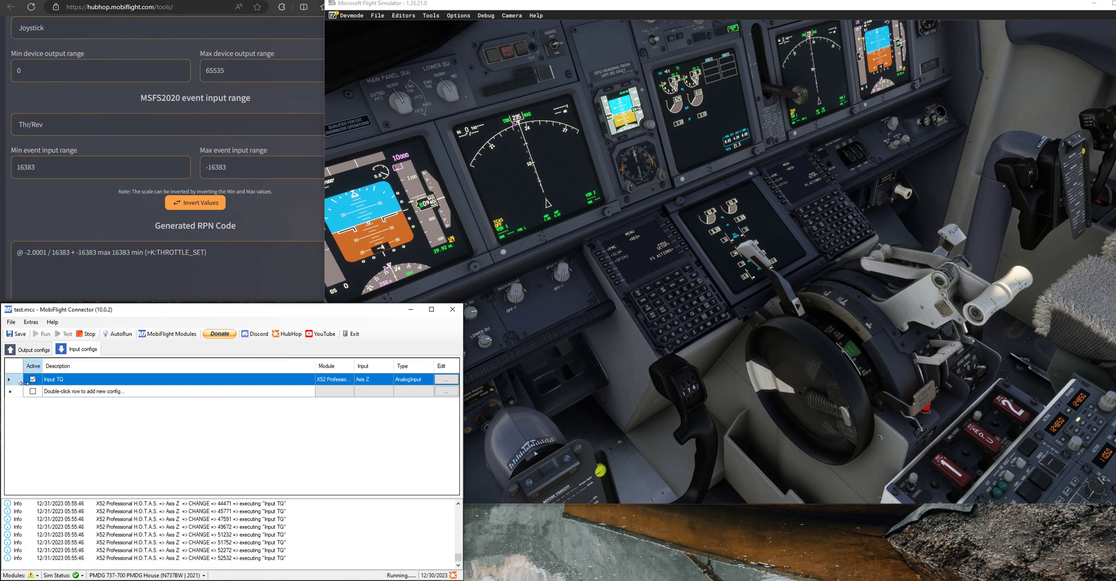
- Review Input TQ's variable action writing the Axis Z @ value into ThrottleVar
{"action": "left_click", "coordinate": [446, 379]}
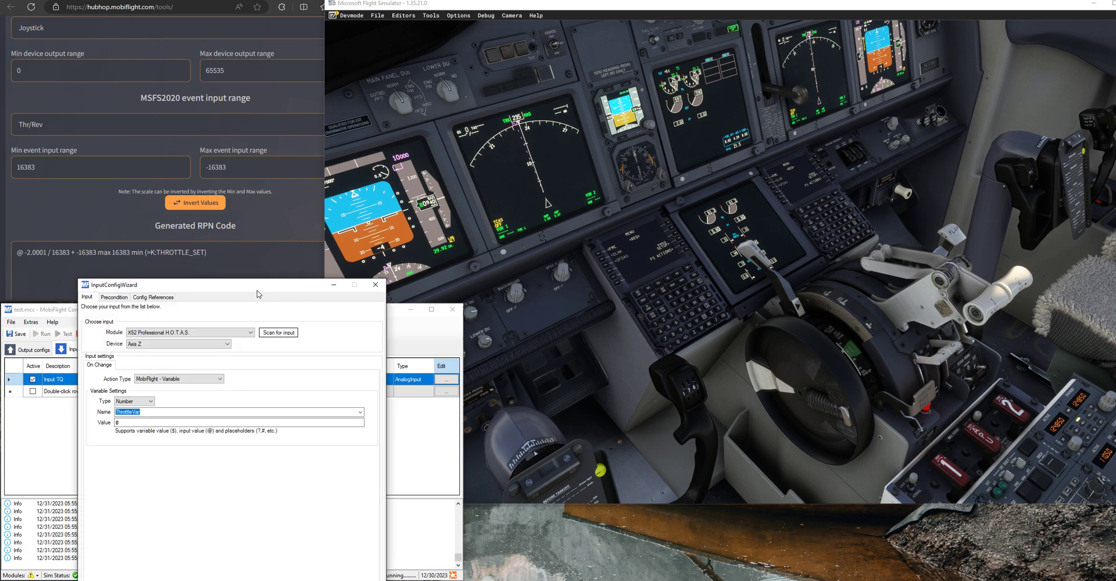
{"action": "left_click_drag", "start_coordinate": [259, 294], "coordinate": [616, 195]}
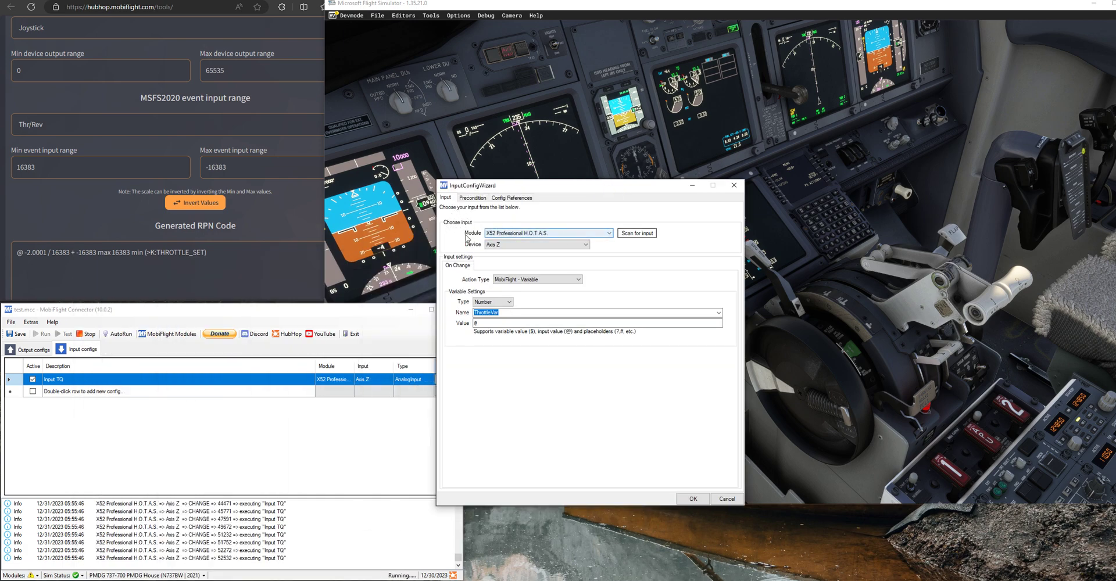
{"action": "left_click", "coordinate": [557, 282]}
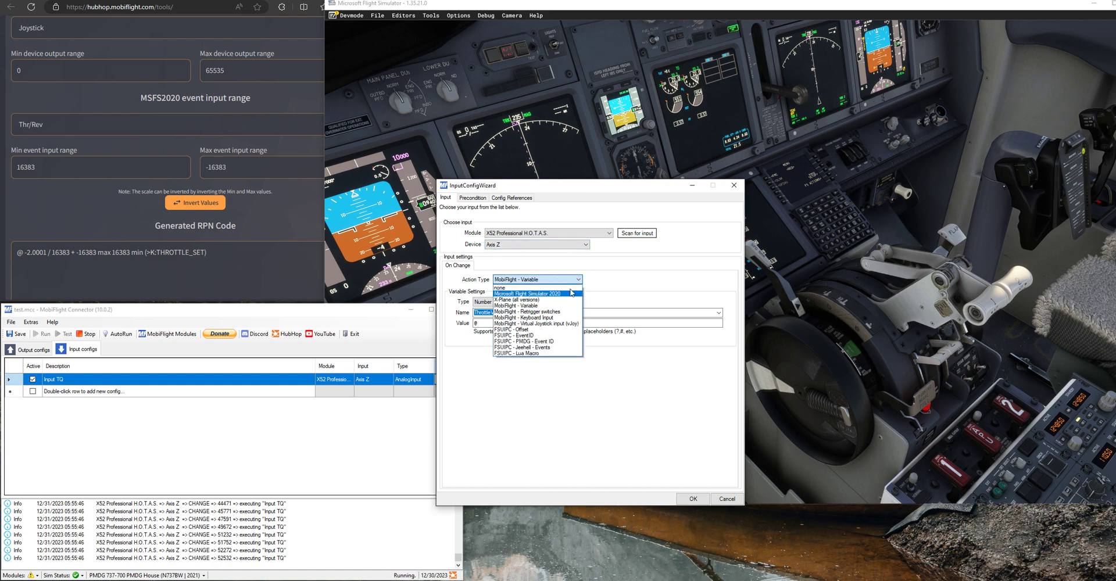
{"action": "left_click", "coordinate": [546, 304]}
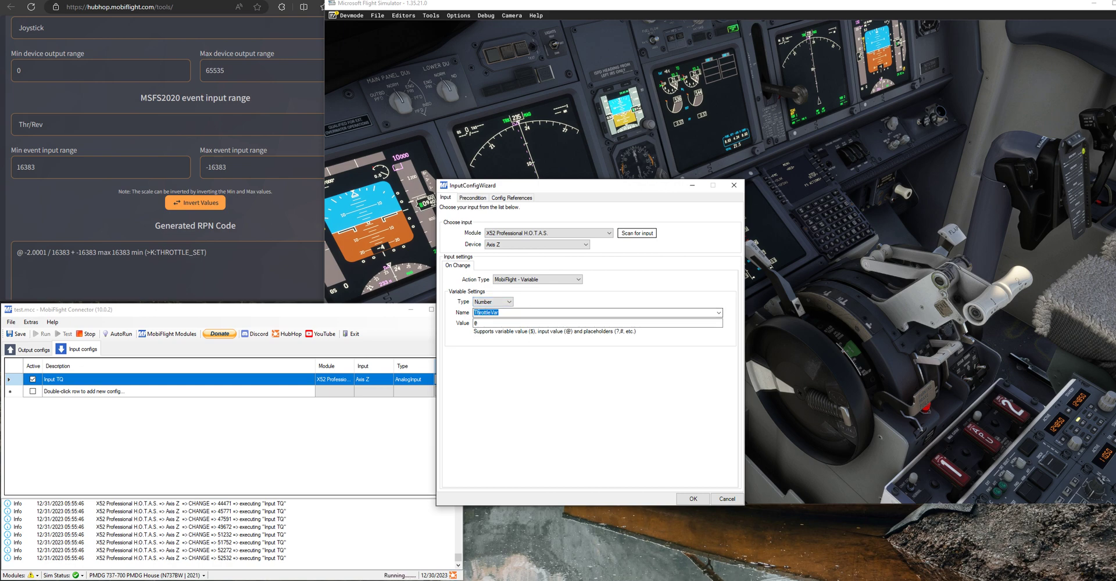
{"action": "left_click", "coordinate": [475, 323]}
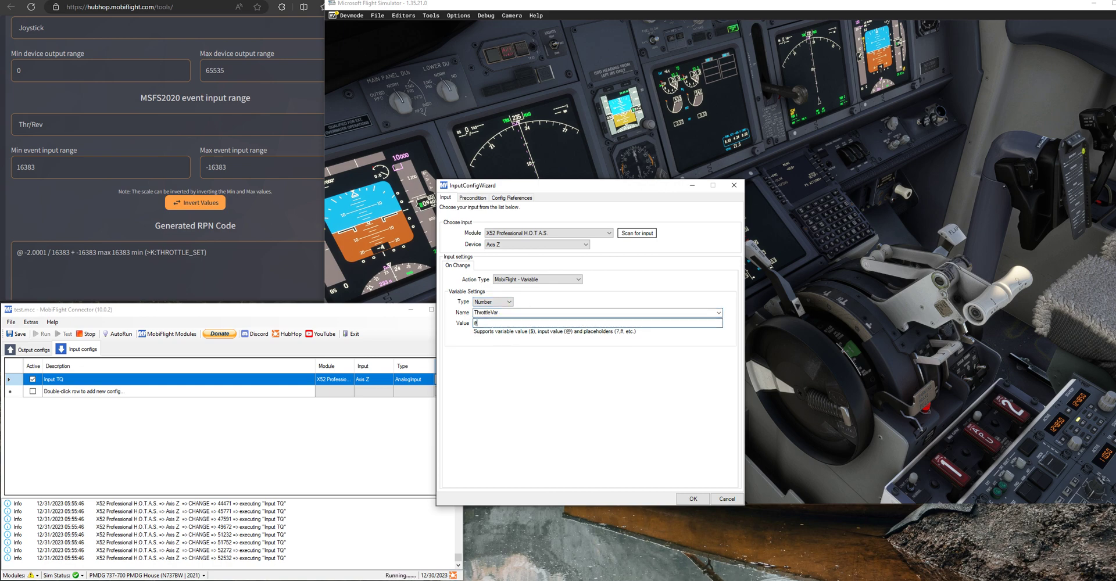
{"action": "double_click", "coordinate": [475, 323]}
{"action": "double_click", "coordinate": [475, 323]}
{"action": "left_click", "coordinate": [587, 343]}
{"action": "left_click", "coordinate": [546, 332]}
- Check the Precondition and Config References tabs, then close Input TQ with OK
{"action": "left_click", "coordinate": [473, 199]}
{"action": "left_click", "coordinate": [514, 198]}
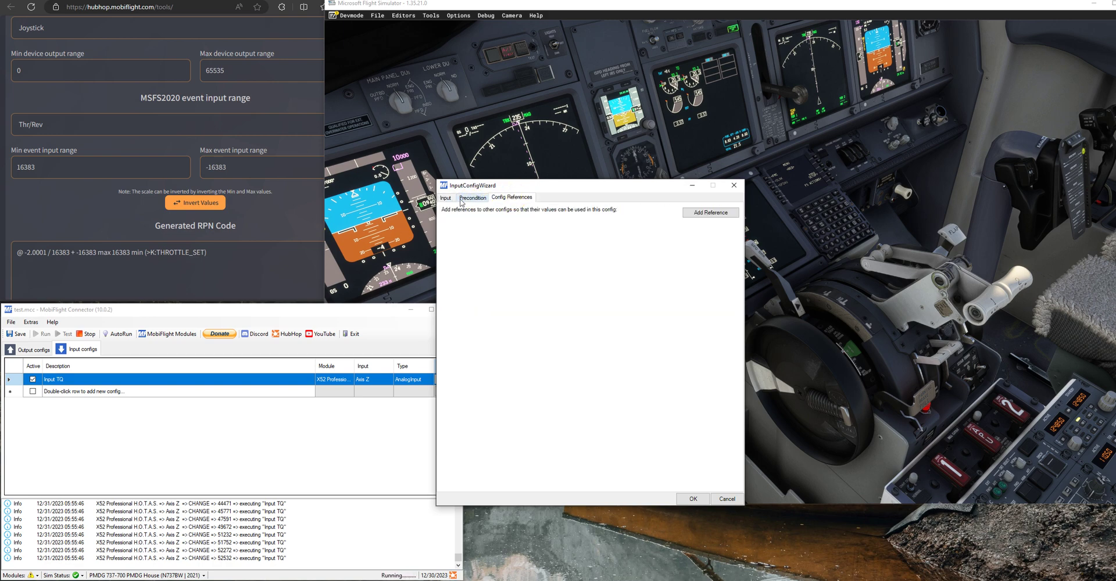
{"action": "left_click", "coordinate": [445, 198]}
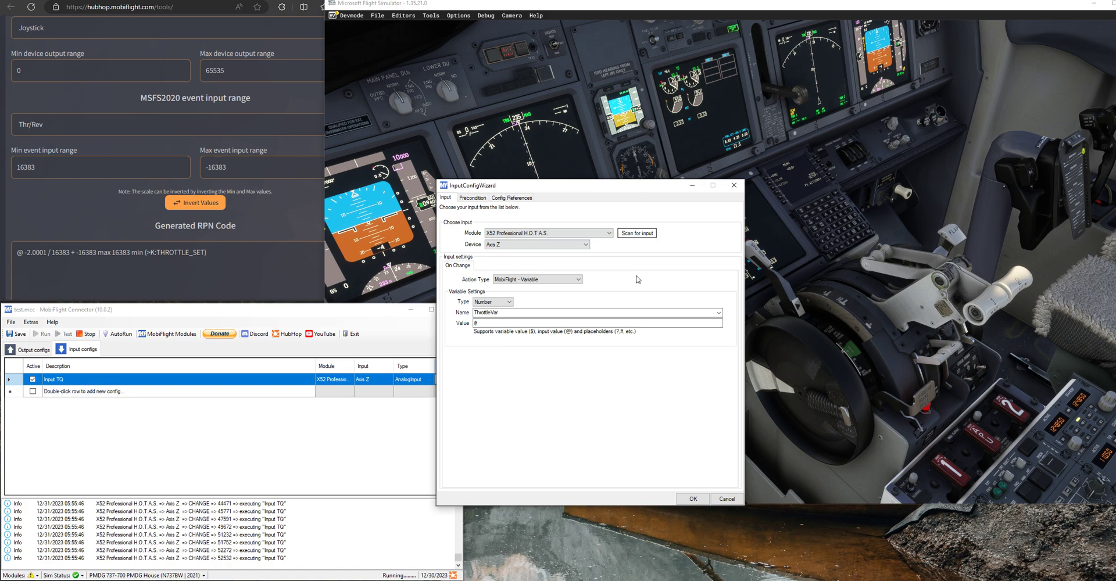
{"action": "left_click", "coordinate": [688, 500]}
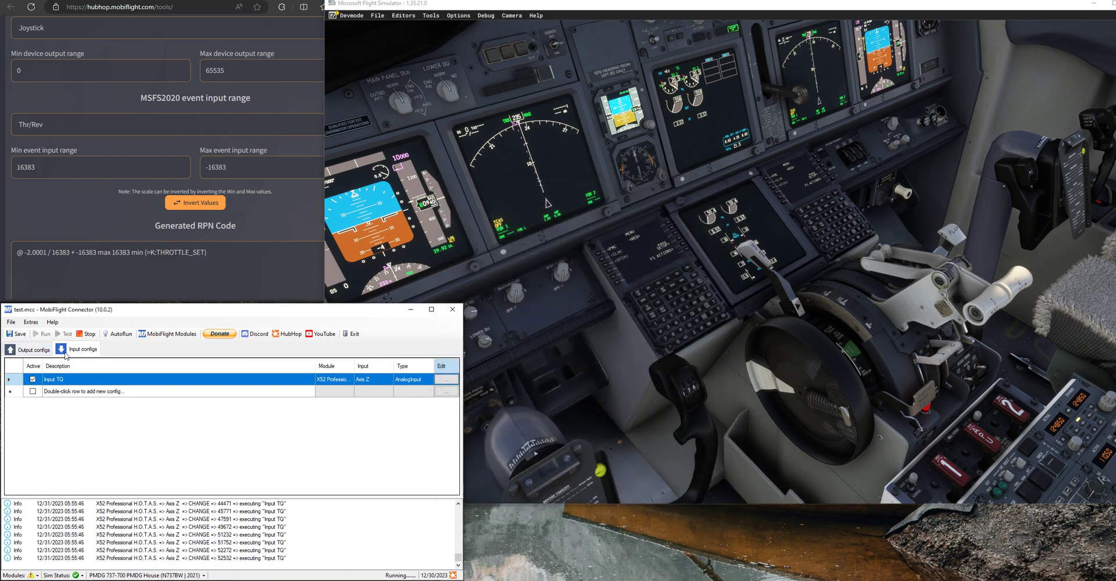
- Open the Output TQ config's settings from the Output configs list
{"action": "left_click", "coordinate": [27, 352]}
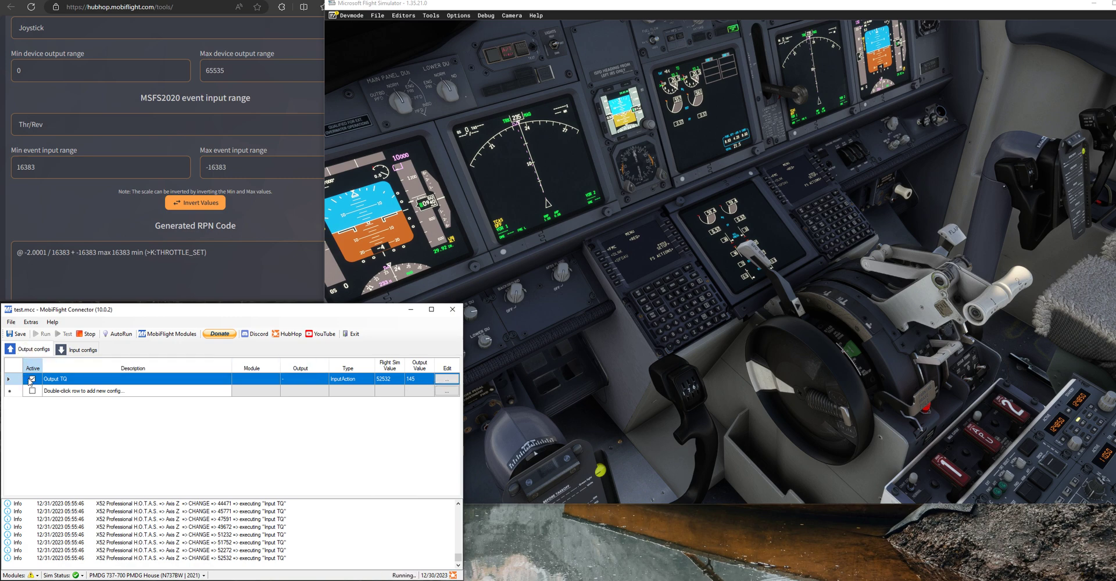
{"action": "left_click", "coordinate": [446, 379]}
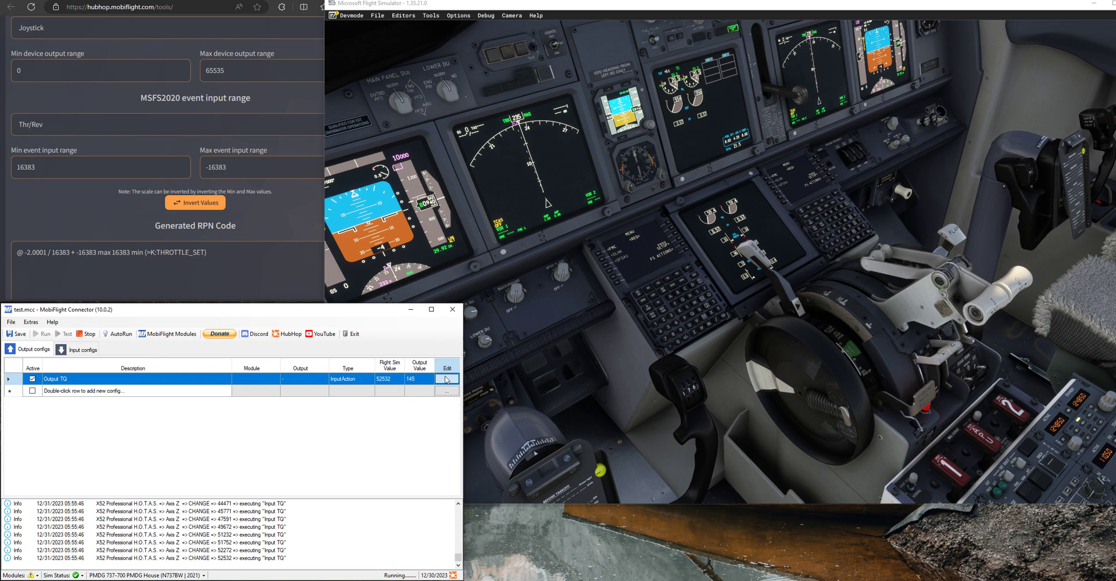
{"action": "left_click", "coordinate": [446, 379]}
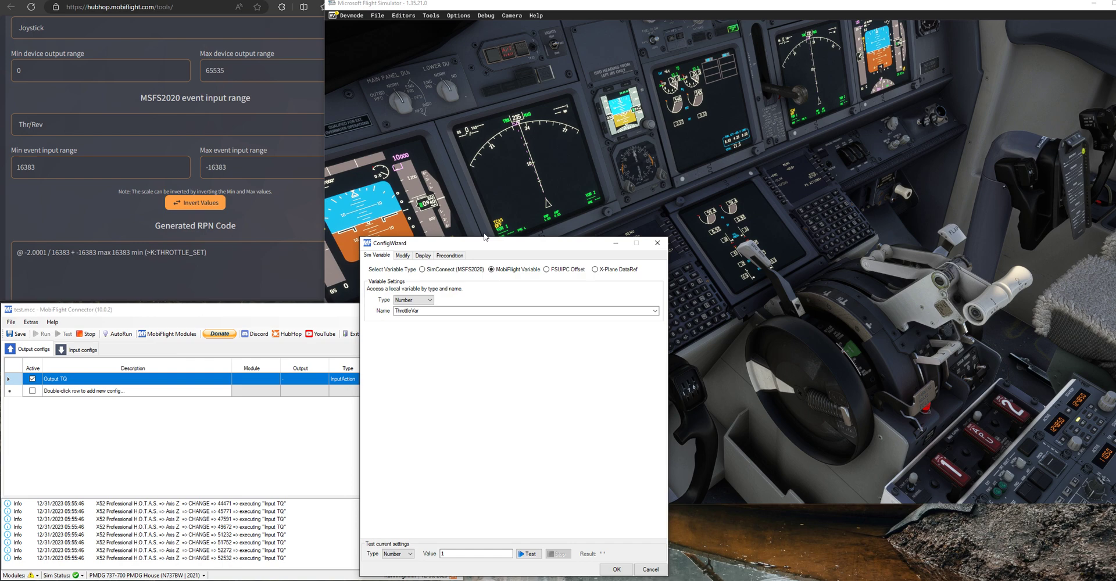
{"action": "left_click_drag", "start_coordinate": [510, 239], "coordinate": [504, 236]}
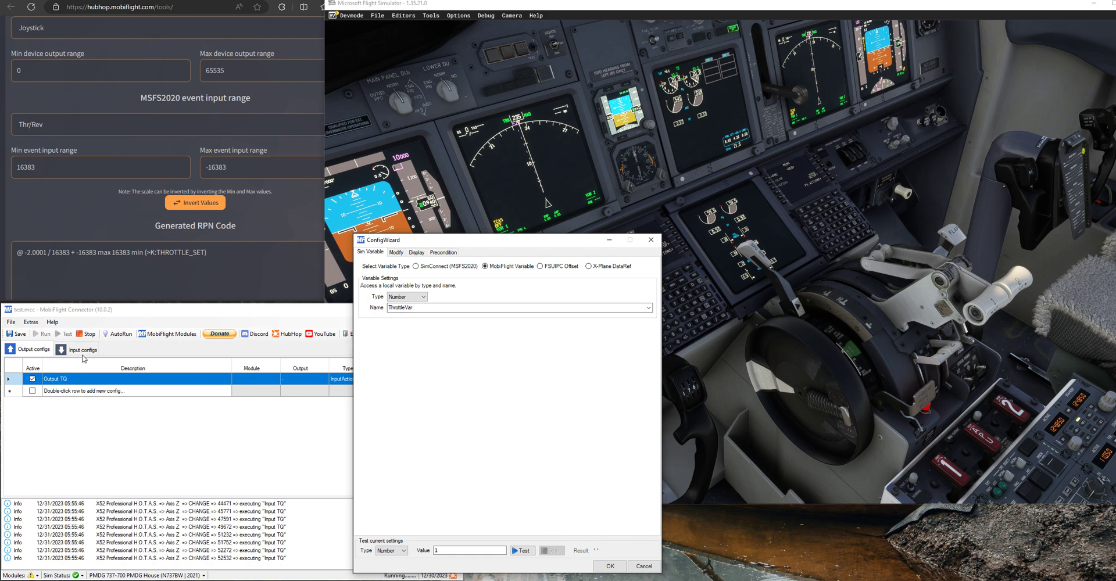
- Confirm the MobiFlight variable name is ThrottleVar in the Name dropdown
{"action": "left_click", "coordinate": [427, 307]}
{"action": "left_click", "coordinate": [421, 308]}
{"action": "left_click", "coordinate": [454, 295]}
{"action": "left_click", "coordinate": [648, 307]}
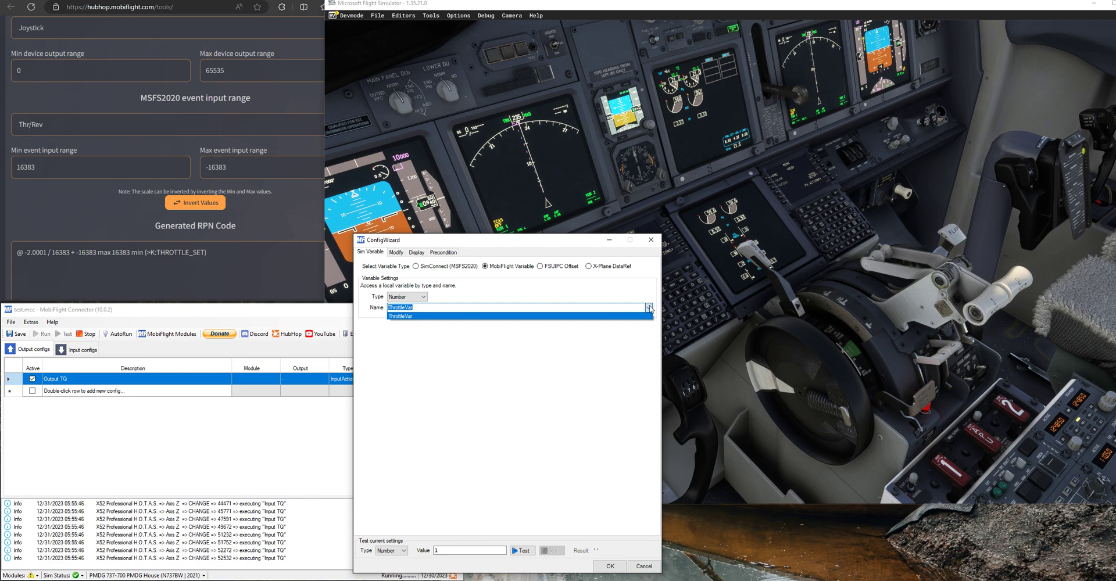
{"action": "left_click", "coordinate": [649, 308]}
{"action": "left_click", "coordinate": [651, 309]}
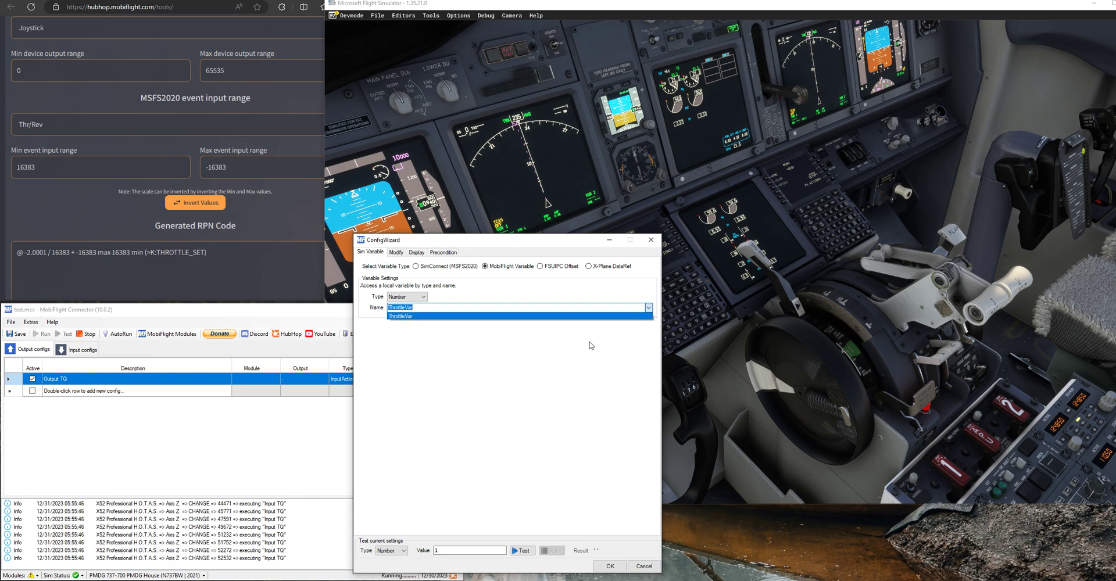
{"action": "left_click", "coordinate": [418, 316]}
{"action": "left_click", "coordinate": [413, 308]}
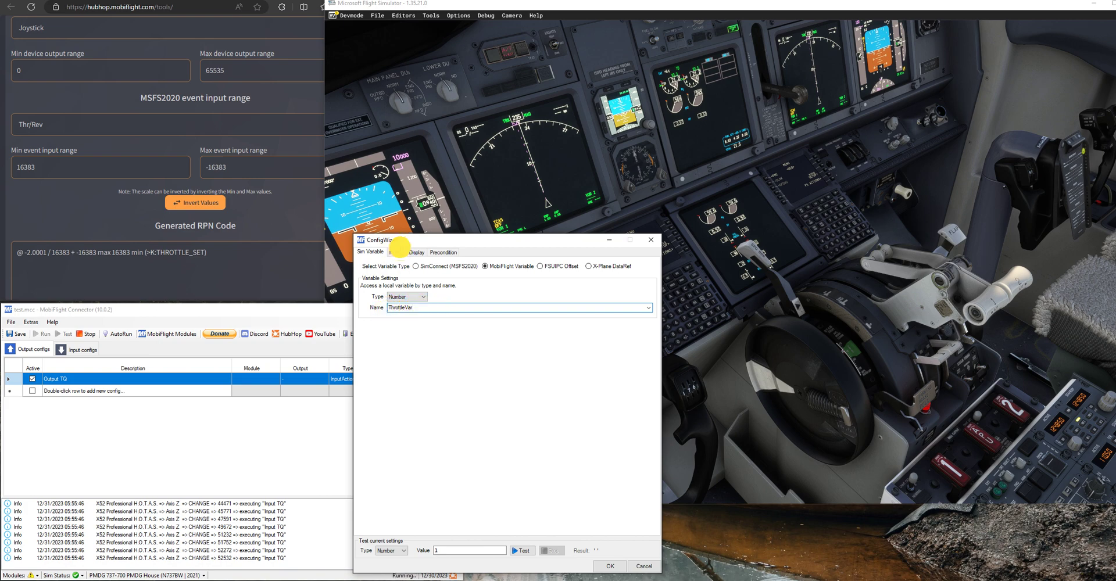
- Expand Output TQ's Interpolation modifier: 0→16383, 53000→0, 55000→0, 65535→-6100
{"action": "left_click", "coordinate": [397, 253]}
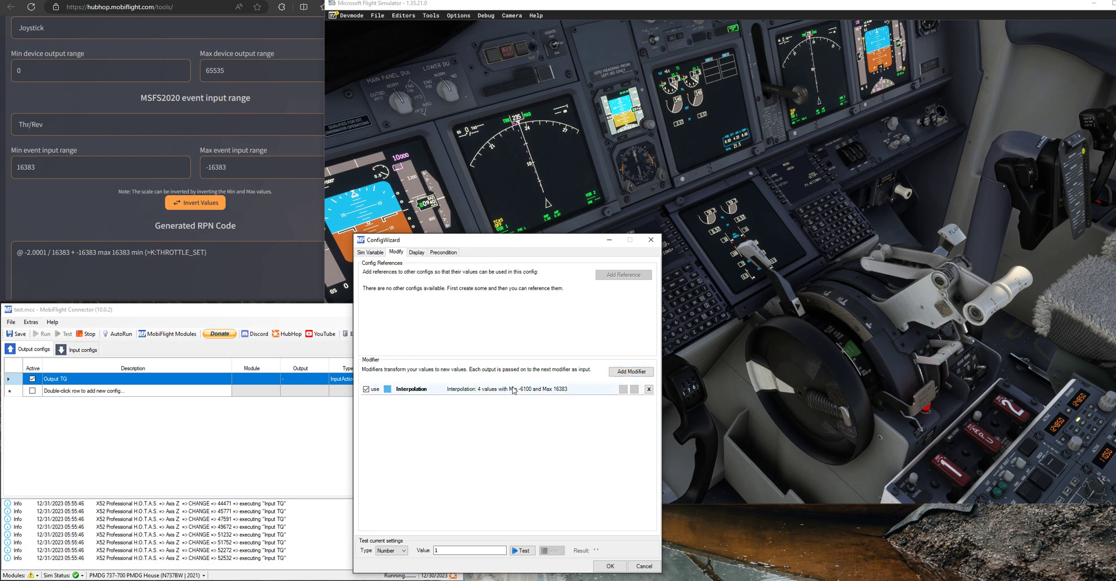
{"action": "left_click", "coordinate": [416, 389]}
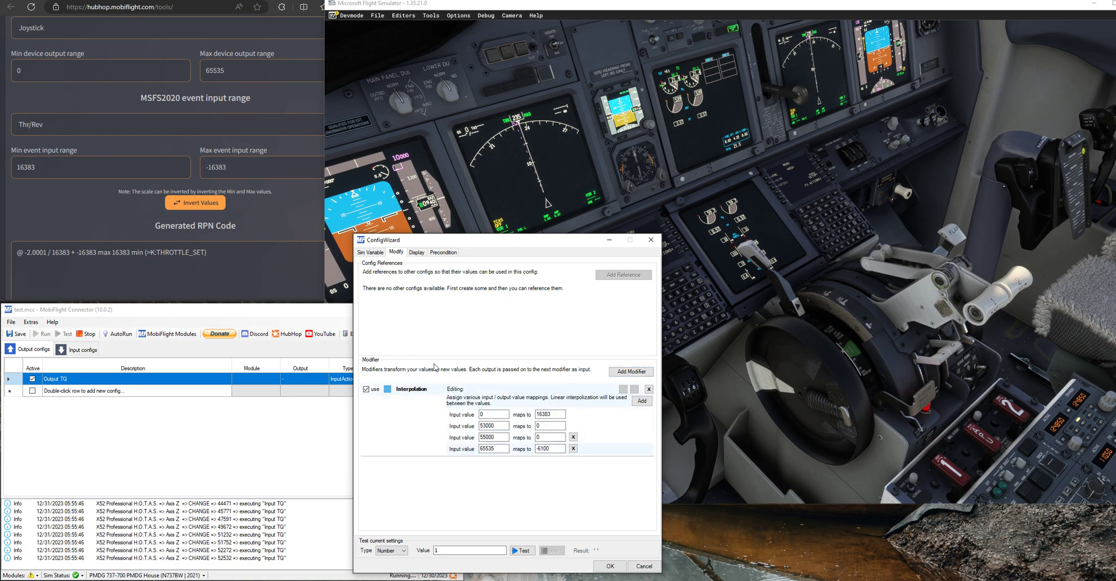
{"action": "left_click_drag", "start_coordinate": [519, 240], "coordinate": [504, 222]}
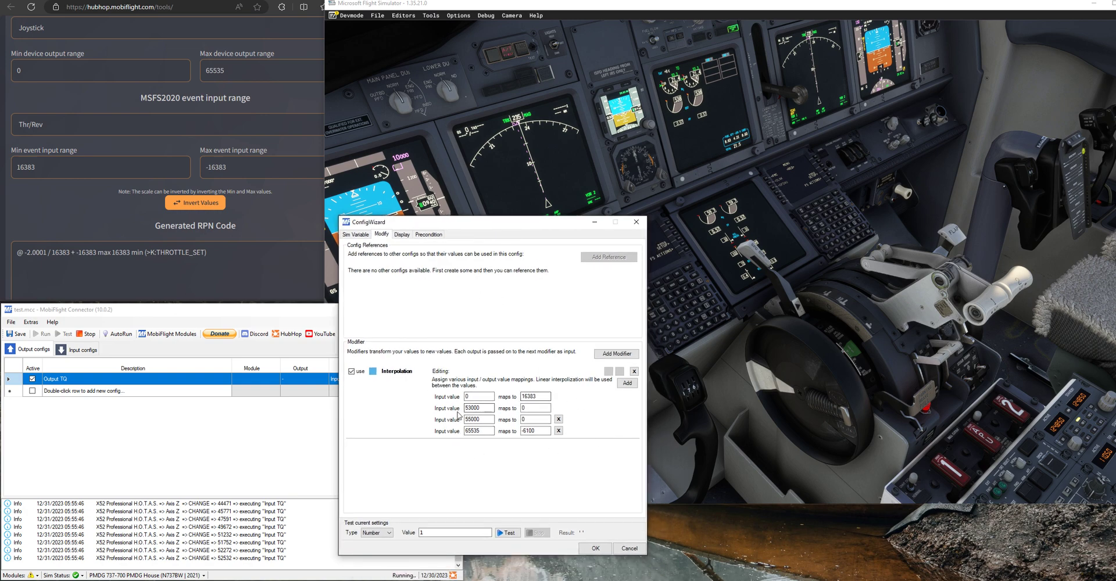
{"action": "left_click", "coordinate": [478, 395]}
{"action": "left_click", "coordinate": [533, 408]}
- Move the config editor aside and check HubHop's 65535 max device output value
{"action": "left_click_drag", "start_coordinate": [460, 223], "coordinate": [504, 45]}
{"action": "left_click", "coordinate": [207, 252]}
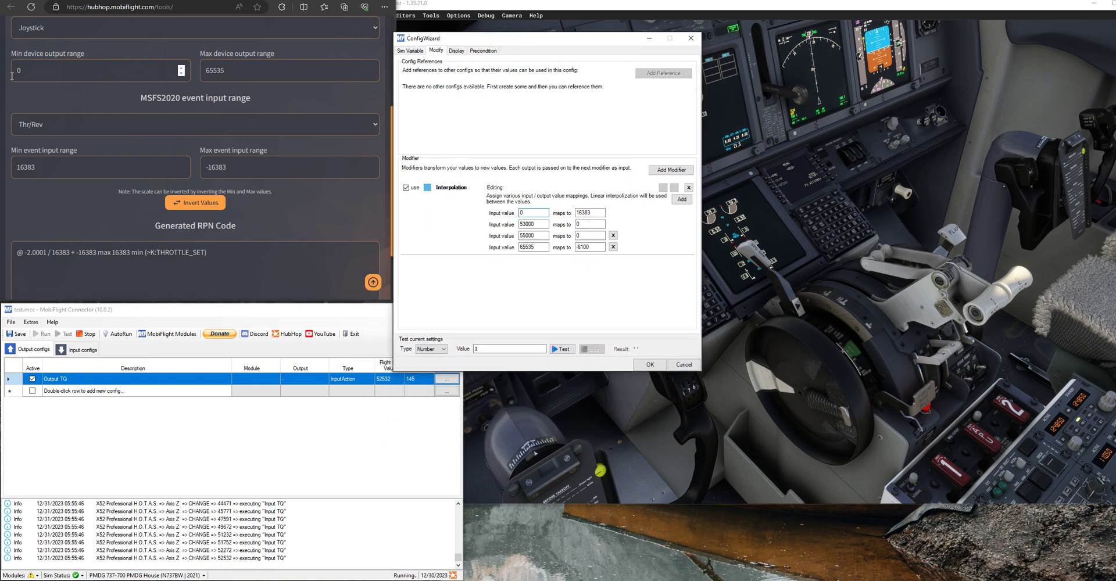
{"action": "scroll", "coordinate": [54, 128], "scroll_direction": "up", "scroll_amount": 2}
{"action": "scroll", "coordinate": [54, 128], "scroll_direction": "down", "scroll_amount": 1}
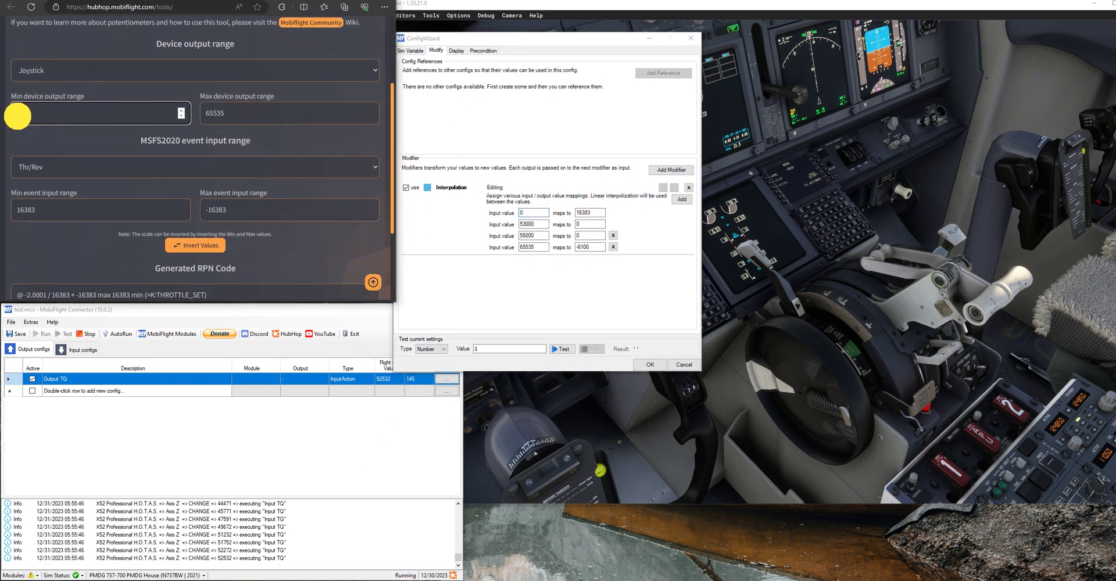
{"action": "double_click", "coordinate": [203, 113]}
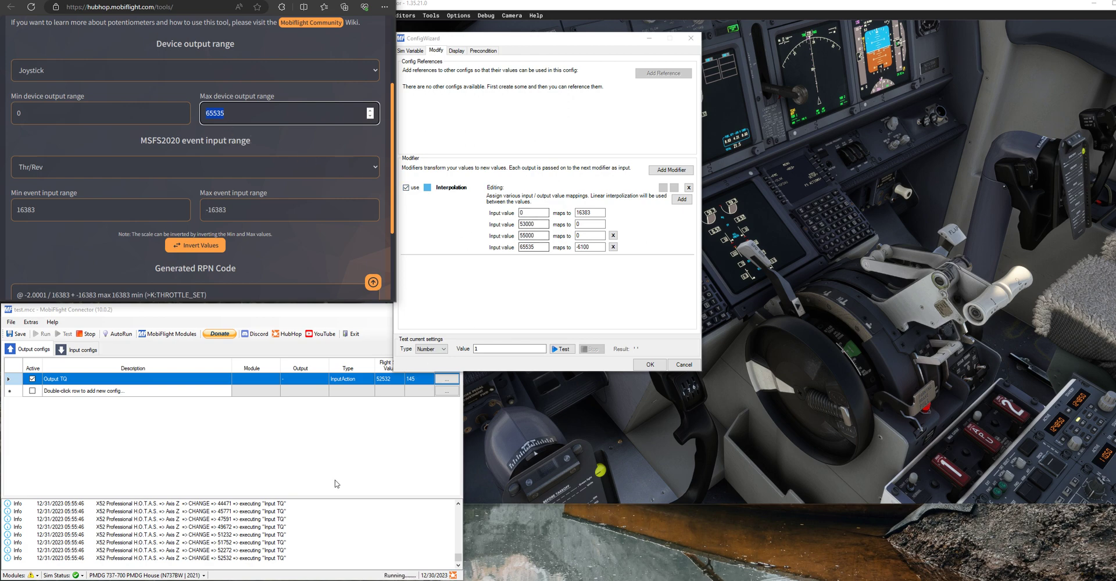
- Compare HubHop's 16383 to -16383 event range with the interpolation values
{"action": "left_click", "coordinate": [231, 539]}
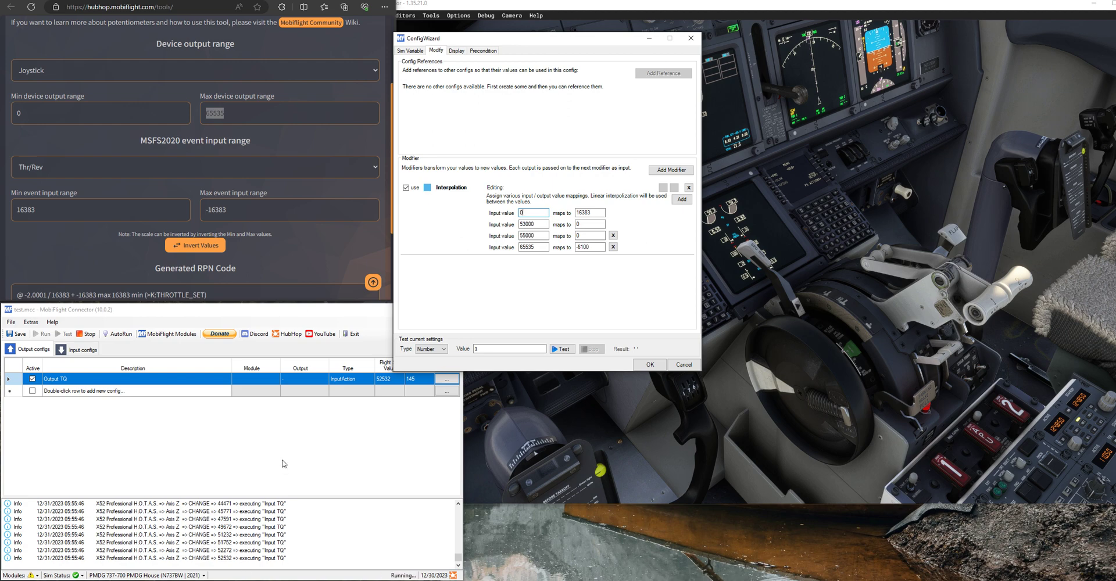
{"action": "scroll", "coordinate": [54, 145], "scroll_direction": "down", "scroll_amount": 1}
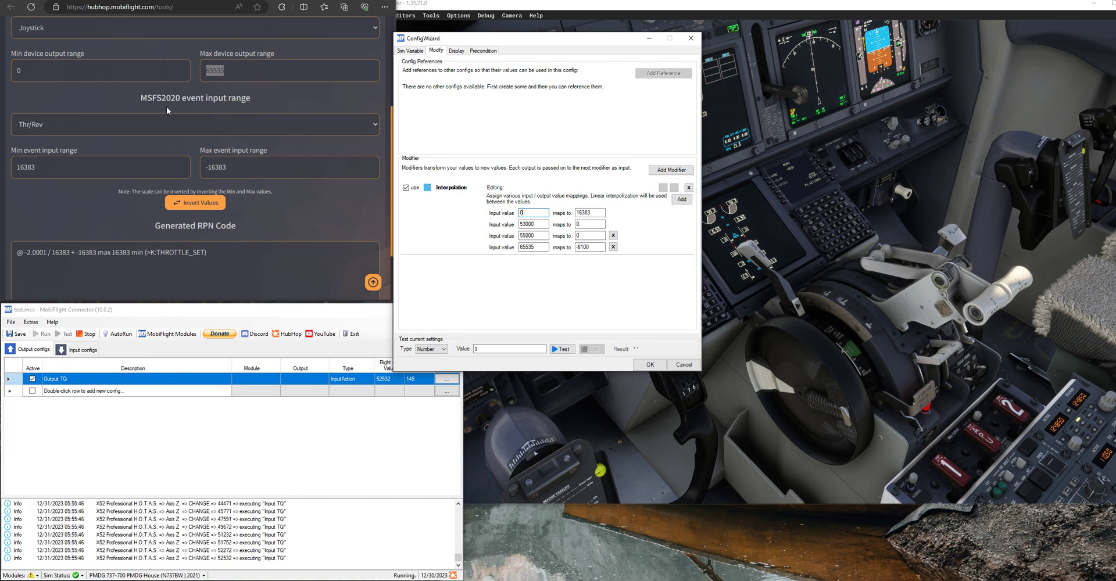
{"action": "left_click", "coordinate": [45, 172]}
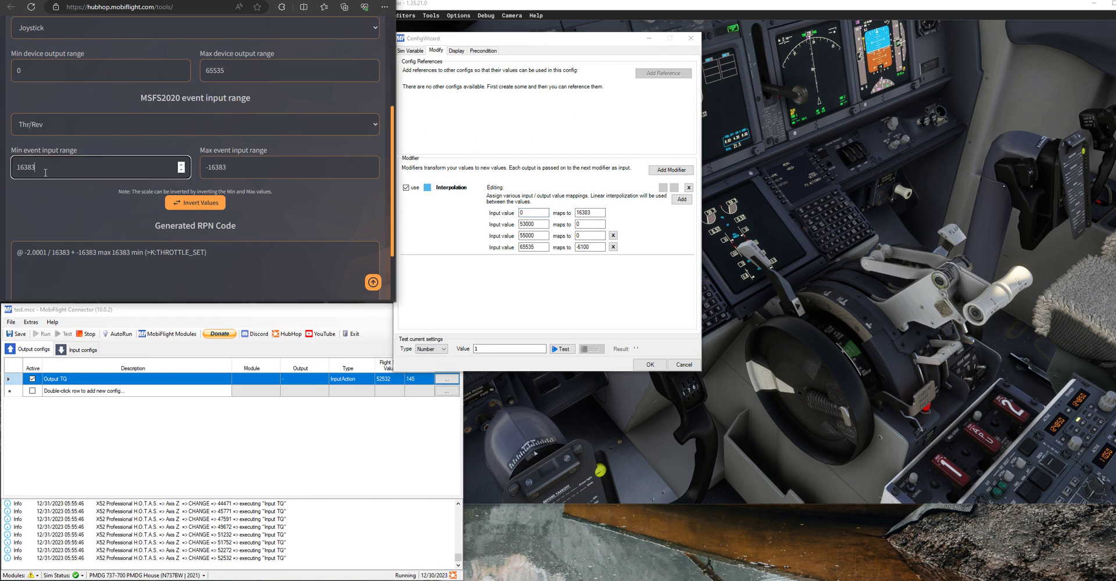
{"action": "left_click_drag", "start_coordinate": [43, 167], "coordinate": [17, 167]}
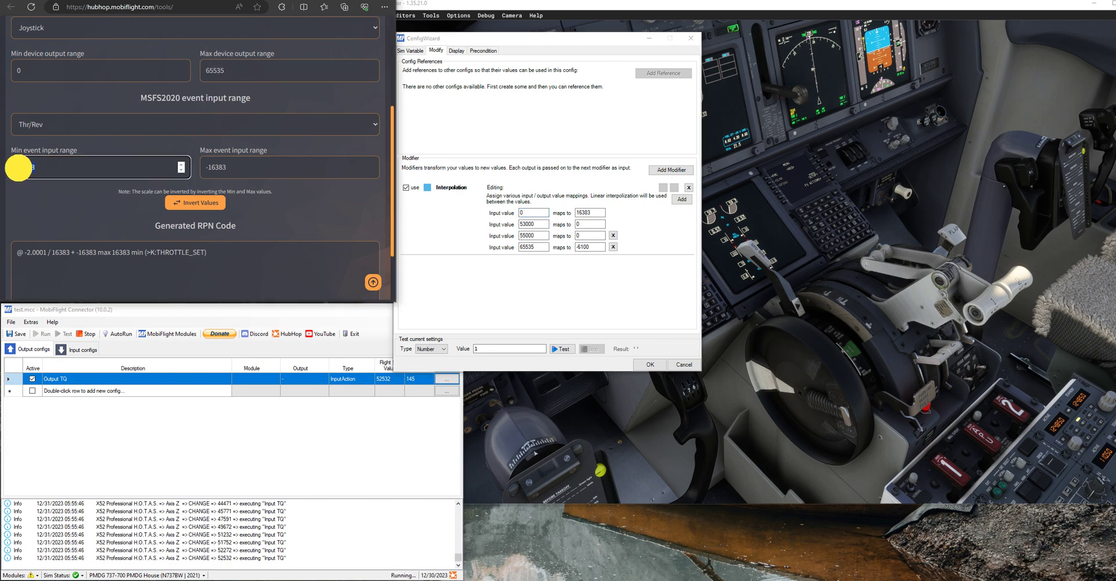
{"action": "left_click", "coordinate": [286, 167]}
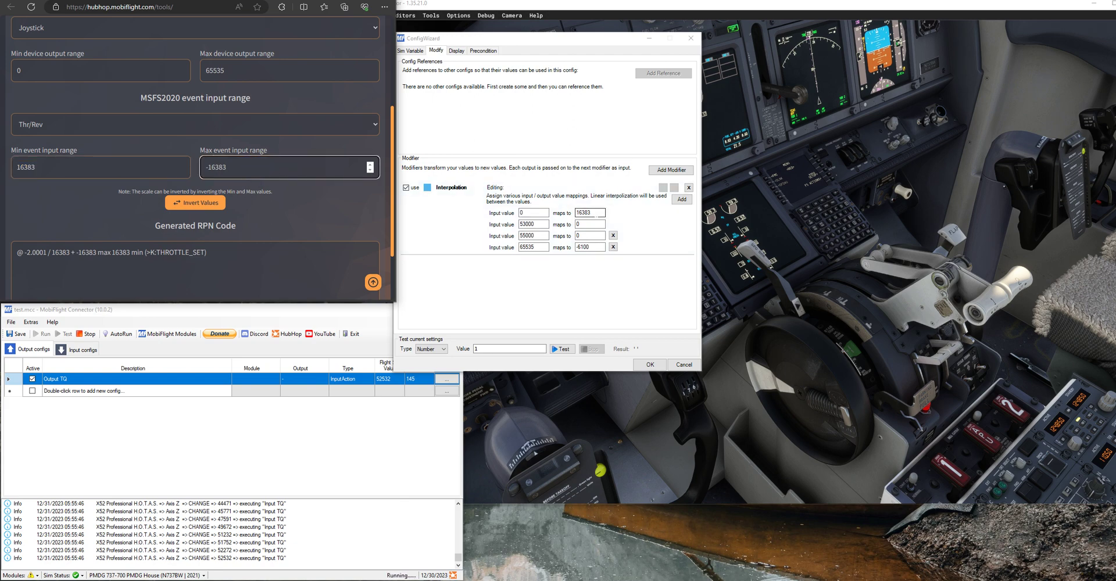
- Check the -6100 mapped output, then bring the 737 cockpit to the front
{"action": "left_click", "coordinate": [581, 247]}
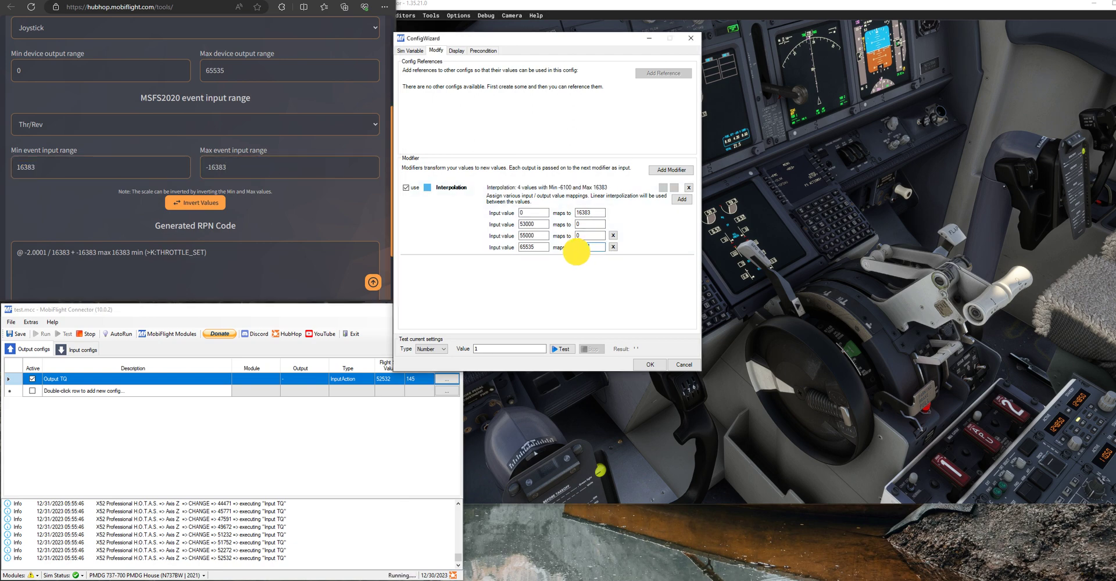
{"action": "double_click", "coordinate": [577, 249]}
{"action": "left_click", "coordinate": [587, 246]}
{"action": "left_click_drag", "start_coordinate": [620, 41], "coordinate": [439, 162]}
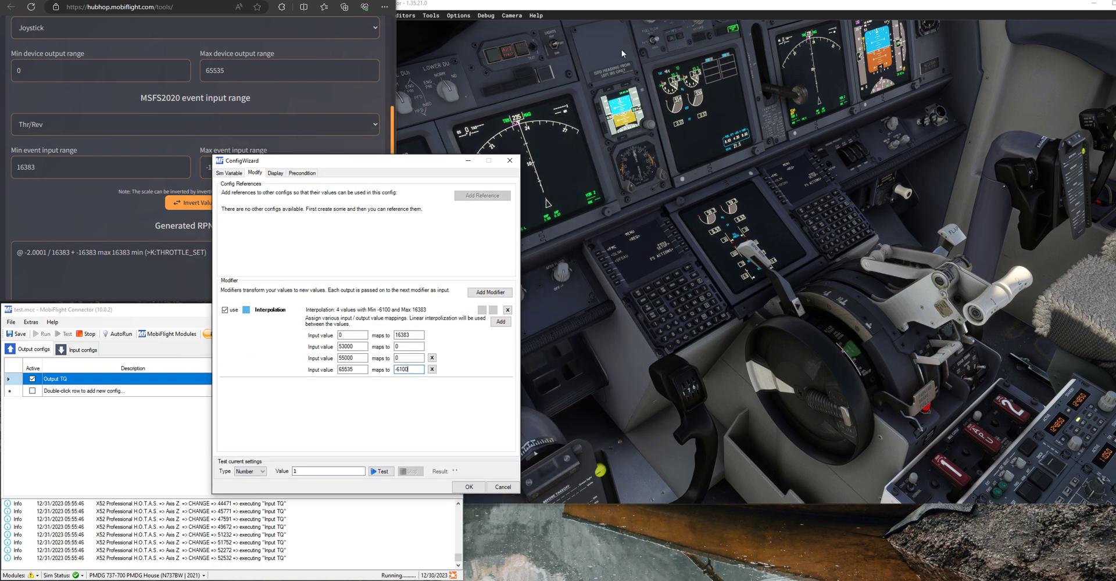
{"action": "left_click", "coordinate": [638, 10]}
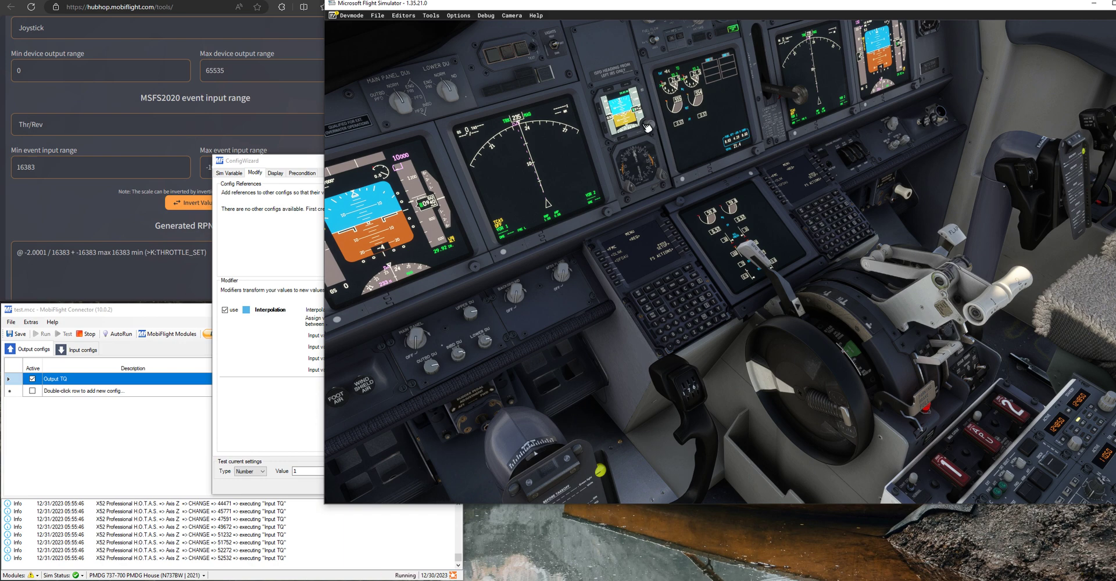
- Raise Output TQ's interpolation mappings, move the throttle axis, and select the 16383 output
{"action": "left_click", "coordinate": [280, 165]}
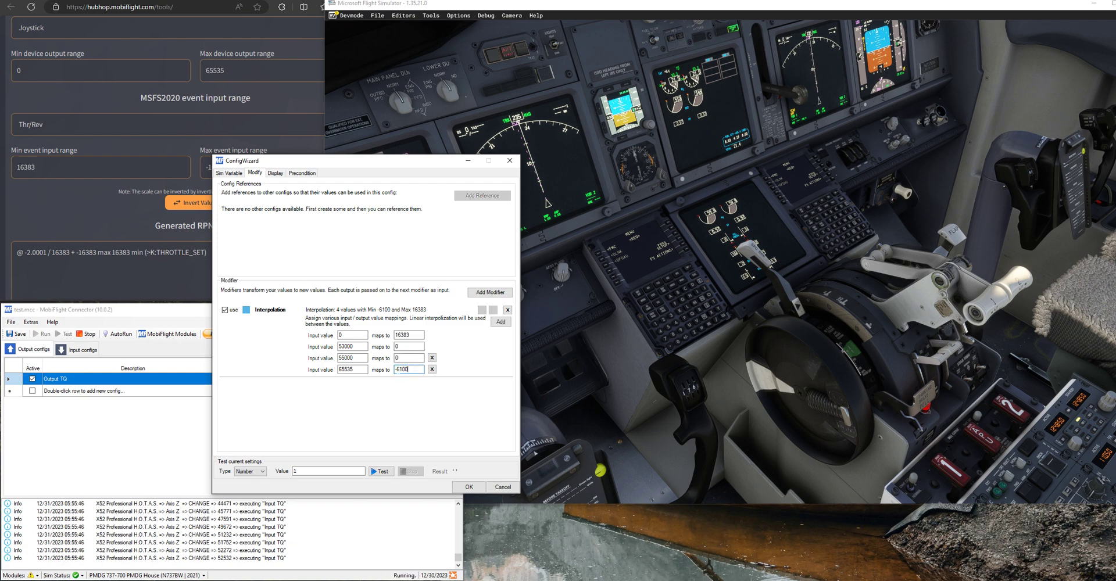
{"action": "left_click", "coordinate": [400, 369]}
{"action": "left_click", "coordinate": [349, 335]}
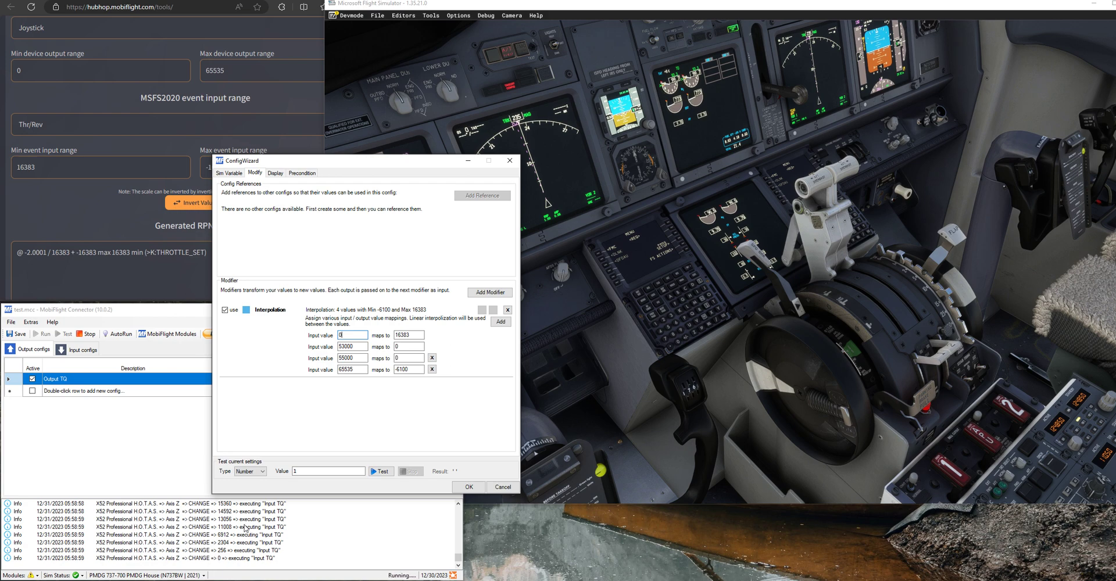
{"action": "left_click", "coordinate": [409, 336]}
{"action": "double_click", "coordinate": [409, 335]}
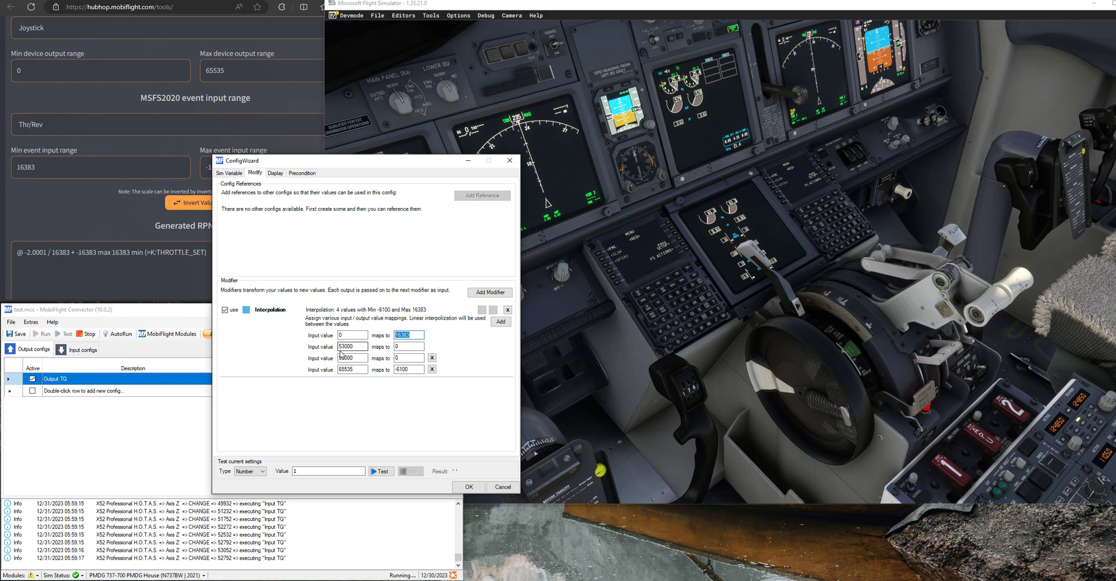
- Set interpolation rows 0→16383, 53000→0, 55000→0 and 65535→-6100
{"action": "left_click_drag", "start_coordinate": [356, 347], "coordinate": [347, 346]}
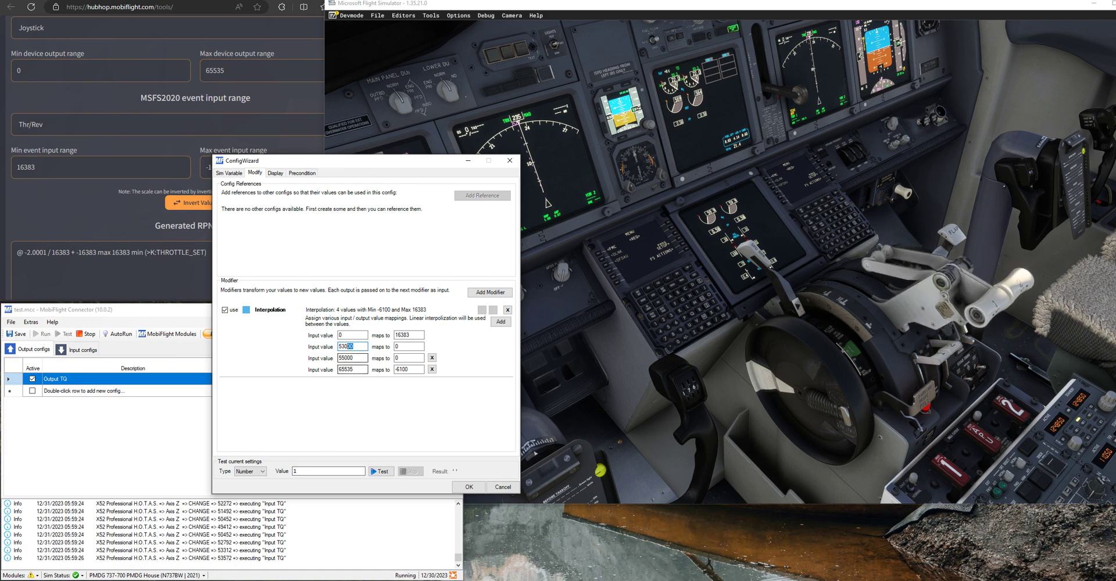
{"action": "left_click", "coordinate": [351, 346]}
{"action": "double_click", "coordinate": [396, 346]}
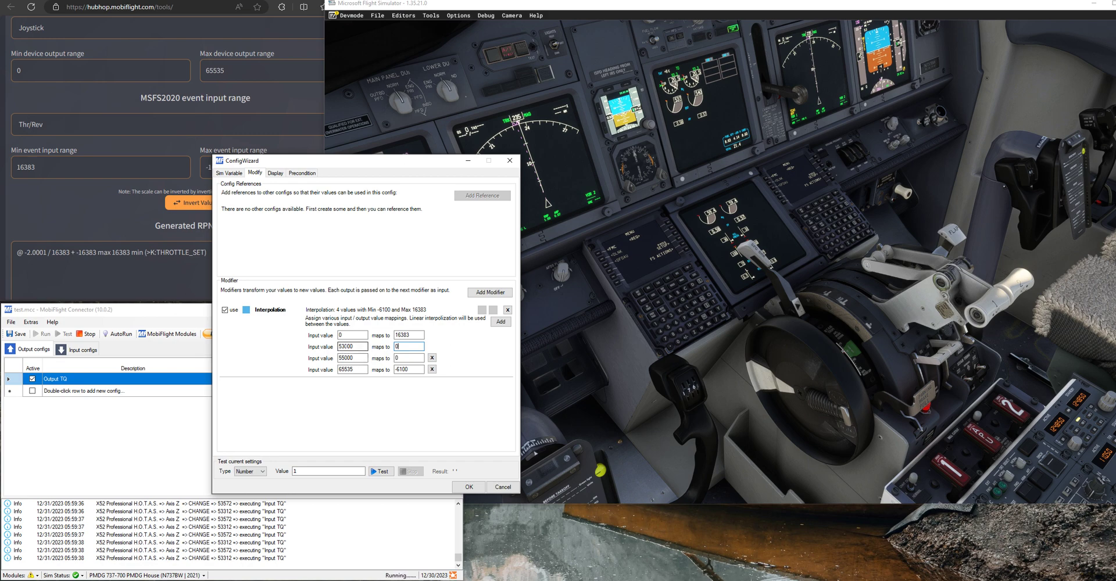
{"action": "left_click", "coordinate": [396, 358]}
{"action": "left_click", "coordinate": [358, 346]}
{"action": "left_click", "coordinate": [353, 357]}
{"action": "left_click", "coordinate": [363, 370]}
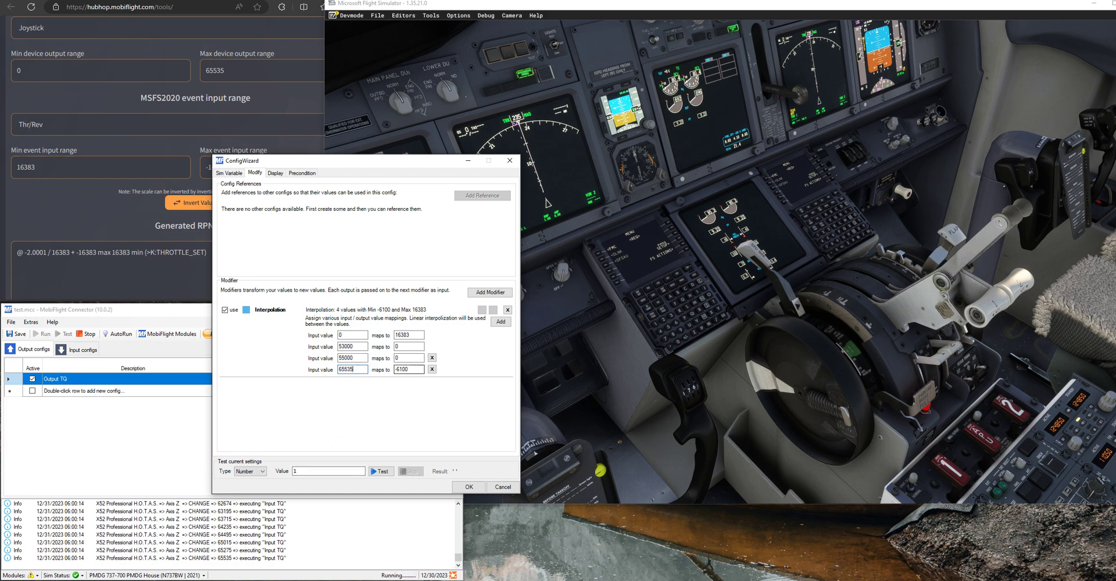
{"action": "left_click", "coordinate": [413, 369]}
- Show the Display tab's THROTTLE_SET preset code, with HubHop visible beside it
{"action": "left_click", "coordinate": [274, 174]}
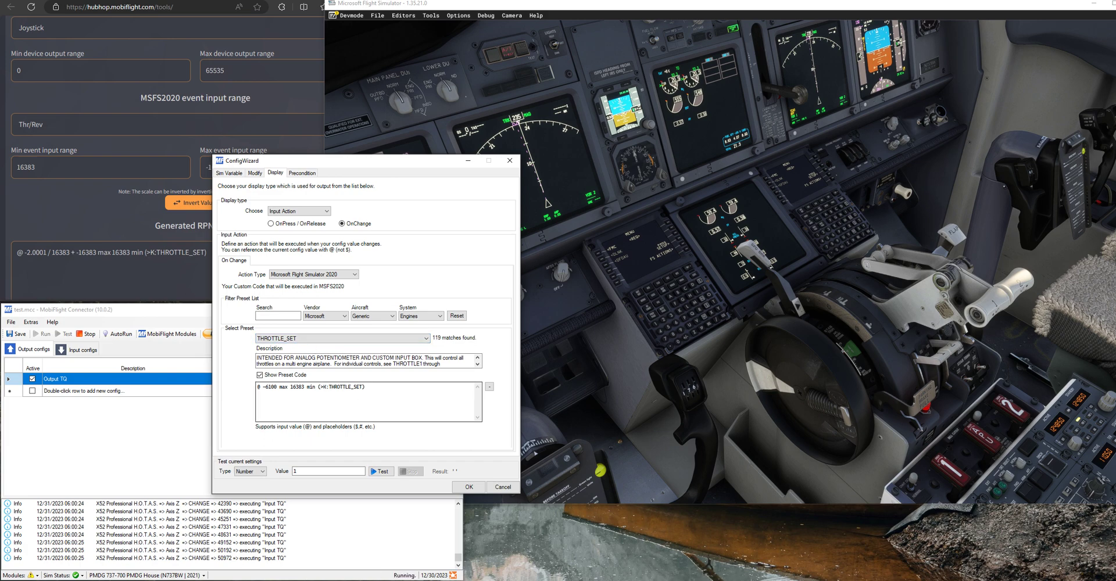
{"action": "left_click_drag", "start_coordinate": [365, 387], "coordinate": [257, 387]}
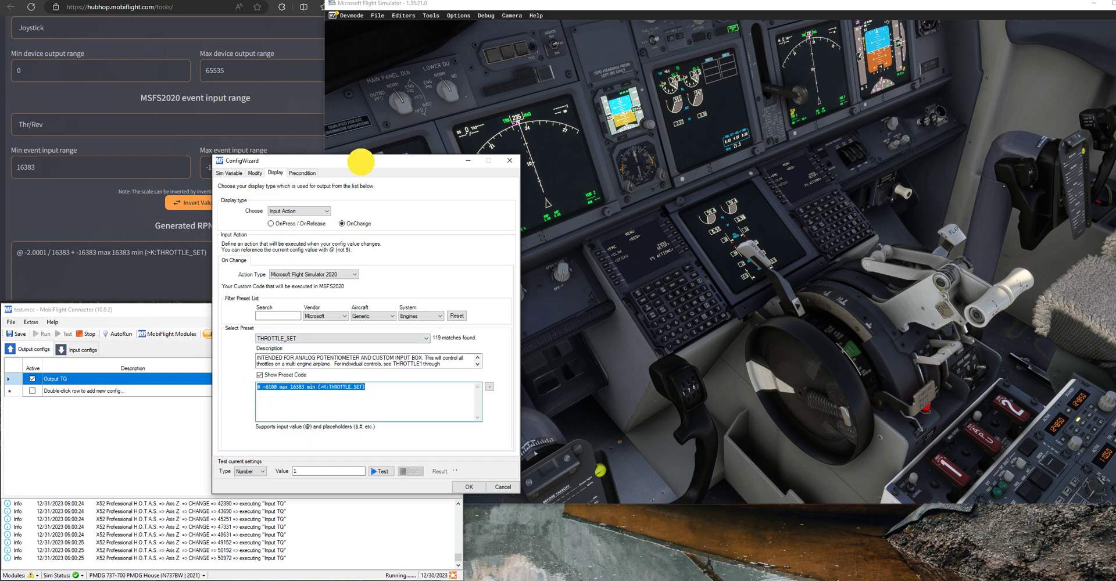
{"action": "left_click_drag", "start_coordinate": [361, 161], "coordinate": [588, 130]}
{"action": "left_click", "coordinate": [281, 222]}
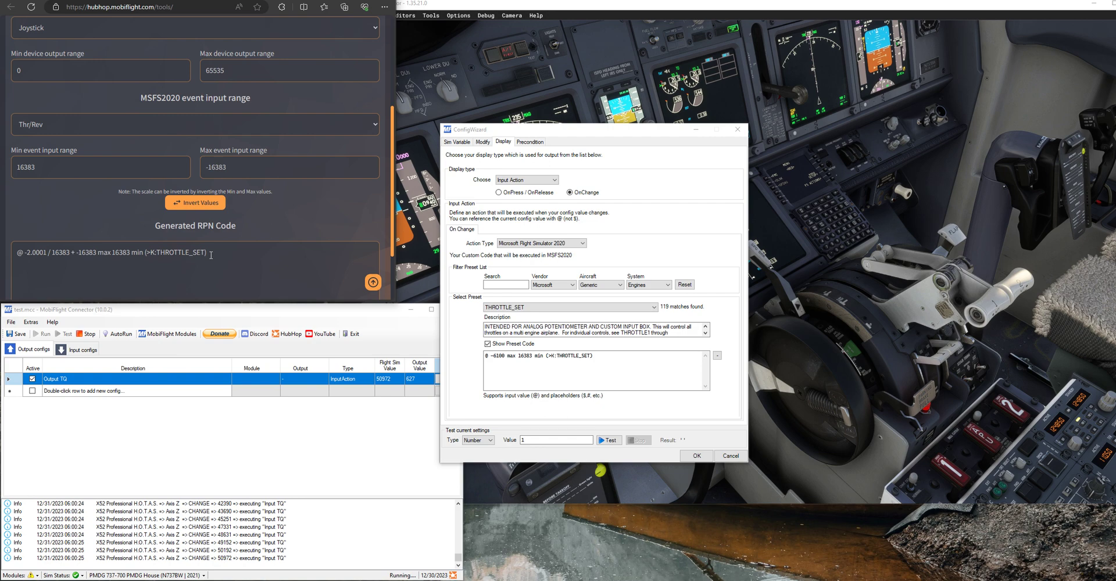
- Compare HubHop's generated RPN code with the preset's -6100 value
{"action": "left_click_drag", "start_coordinate": [216, 247], "coordinate": [17, 252]}
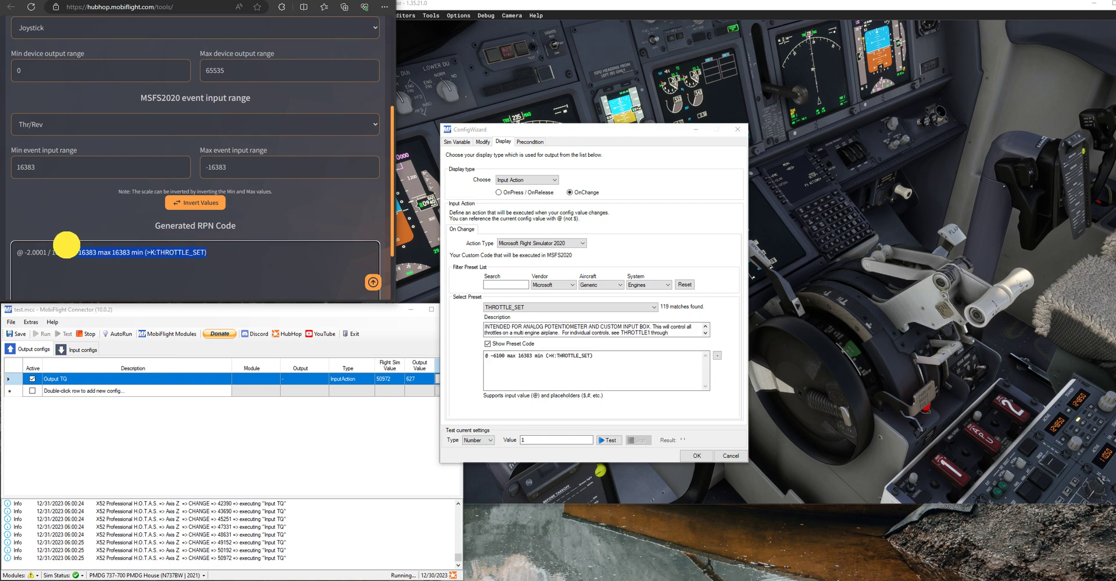
{"action": "left_click", "coordinate": [592, 355]}
{"action": "left_click_drag", "start_coordinate": [593, 355], "coordinate": [491, 357]}
{"action": "left_click", "coordinate": [495, 355]}
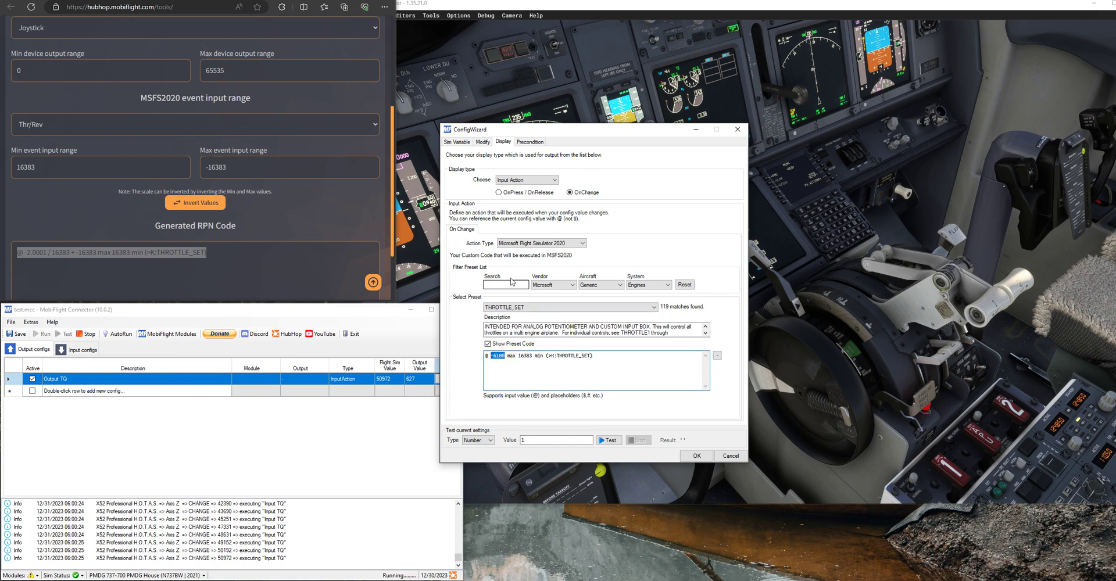
- Check the -6100 reverse output against the -6100 max clamp in the preset code
{"action": "left_click", "coordinate": [487, 145]}
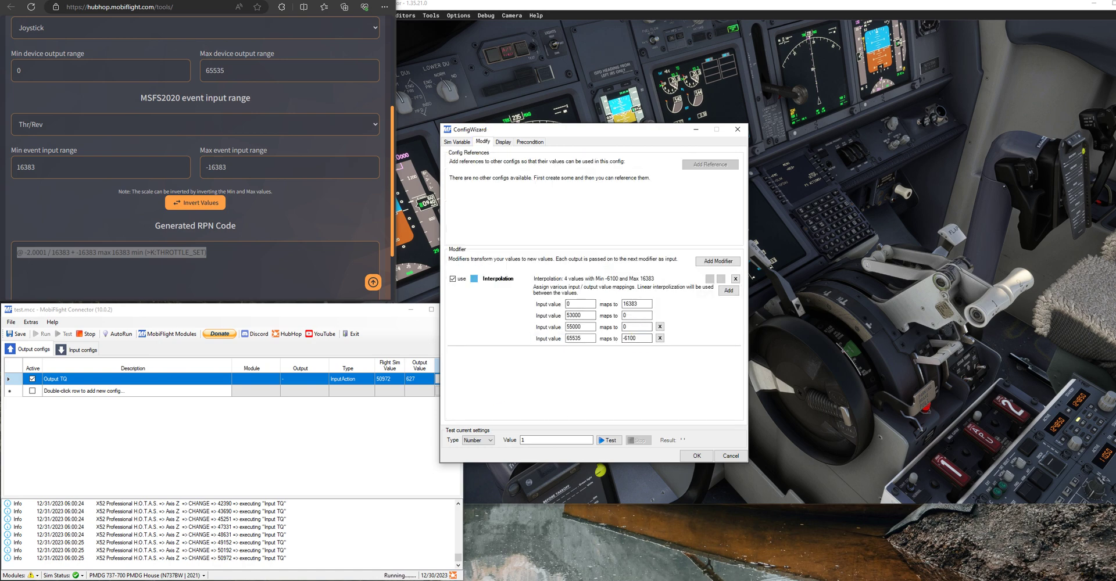
{"action": "left_click_drag", "start_coordinate": [639, 339], "coordinate": [623, 341]}
{"action": "left_click", "coordinate": [635, 340]}
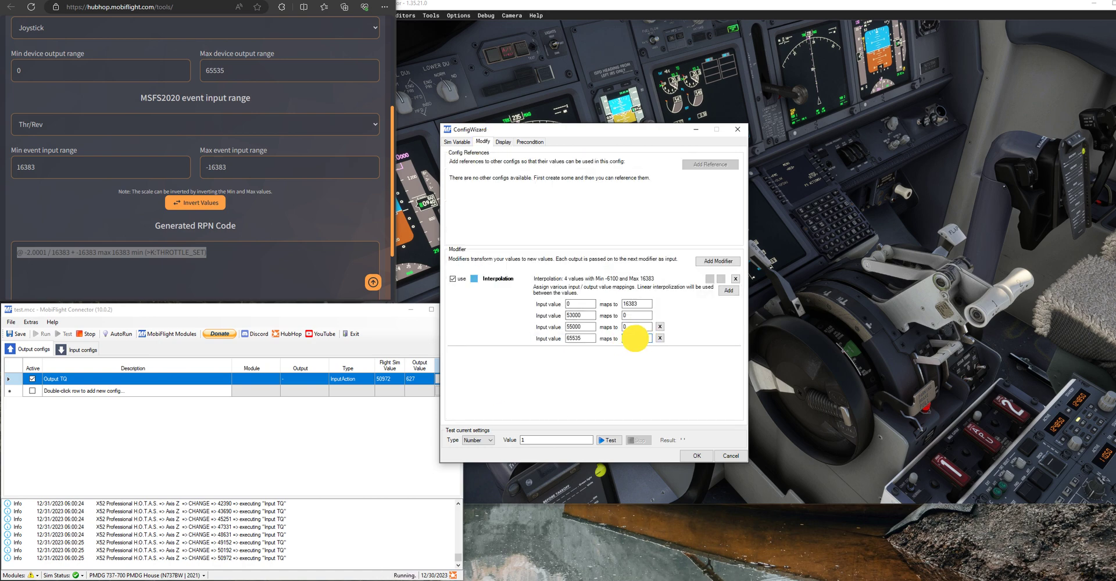
{"action": "left_click", "coordinate": [503, 143]}
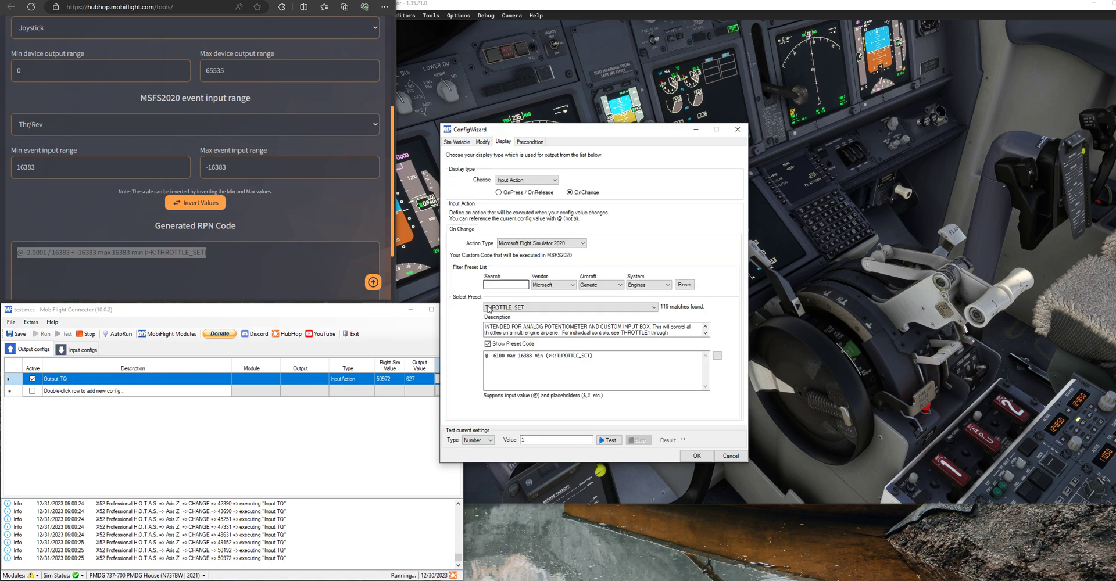
{"action": "left_click", "coordinate": [494, 356]}
{"action": "left_click_drag", "start_coordinate": [489, 356], "coordinate": [505, 356]}
{"action": "left_click_drag", "start_coordinate": [491, 355], "coordinate": [543, 356]}
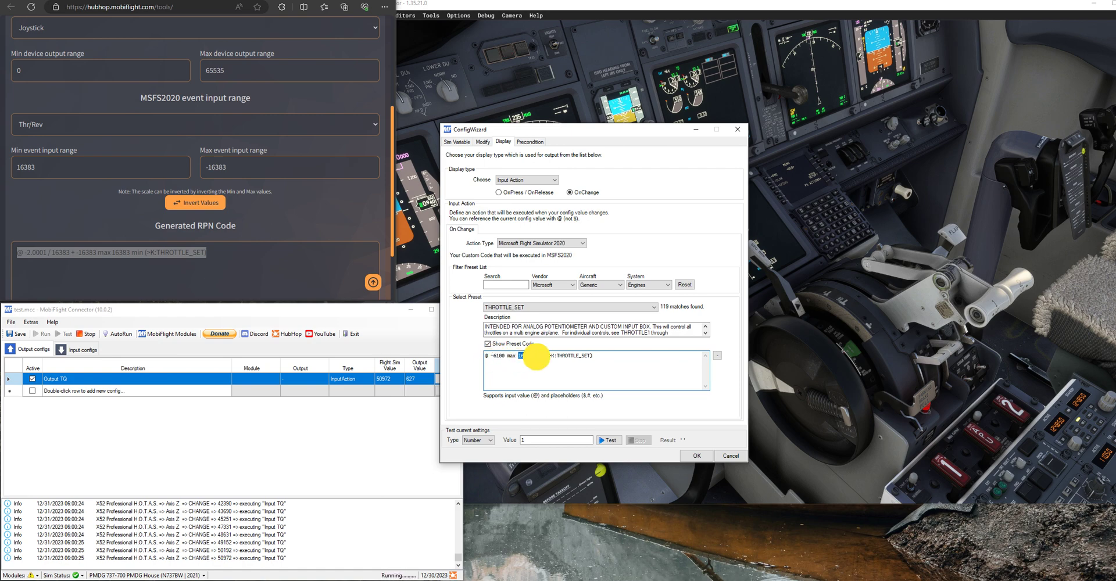
- Cross-check the 16383 full-throttle and -6100 reverse mappings against the preset code
{"action": "left_click", "coordinate": [482, 141]}
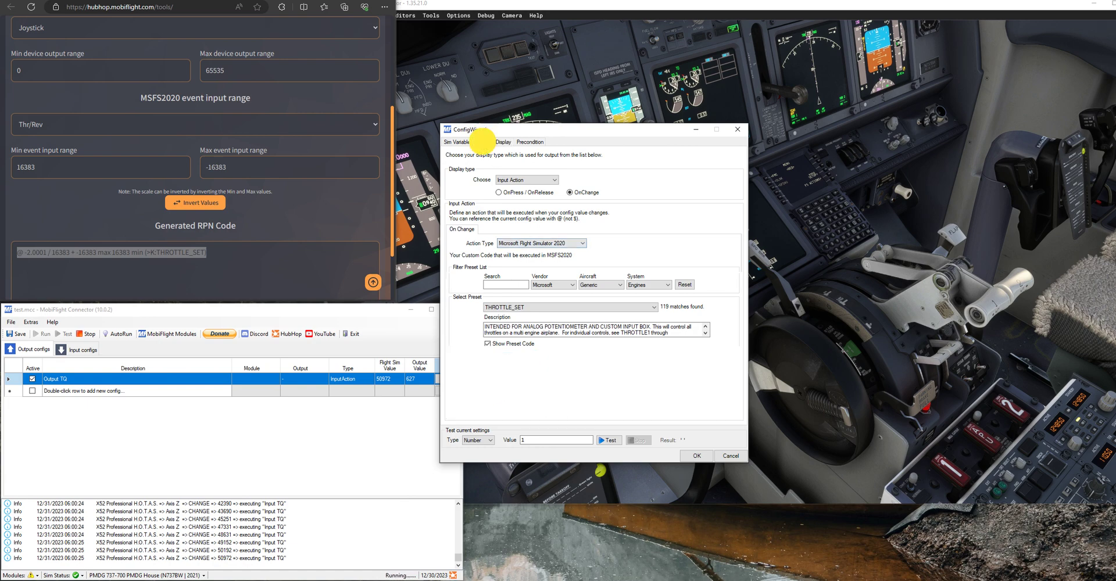
{"action": "double_click", "coordinate": [632, 303]}
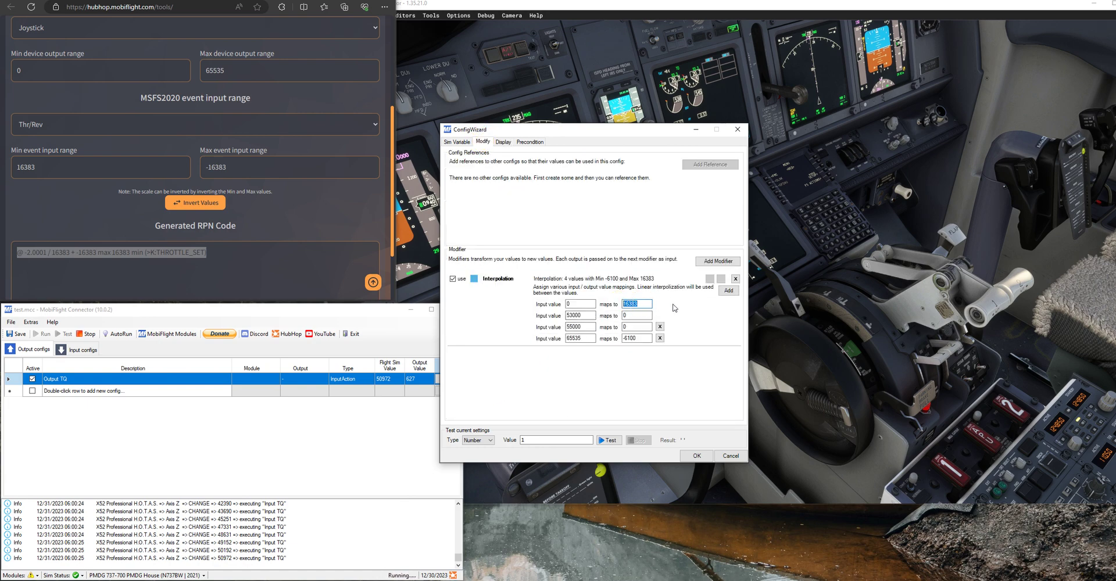
{"action": "left_click", "coordinate": [503, 142]}
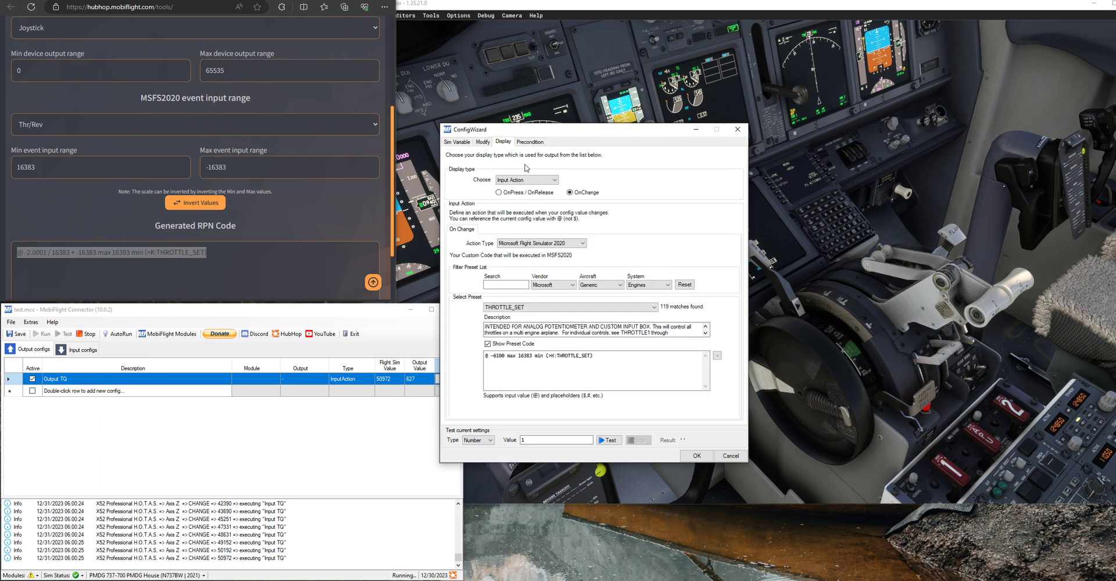
{"action": "left_click", "coordinate": [526, 356]}
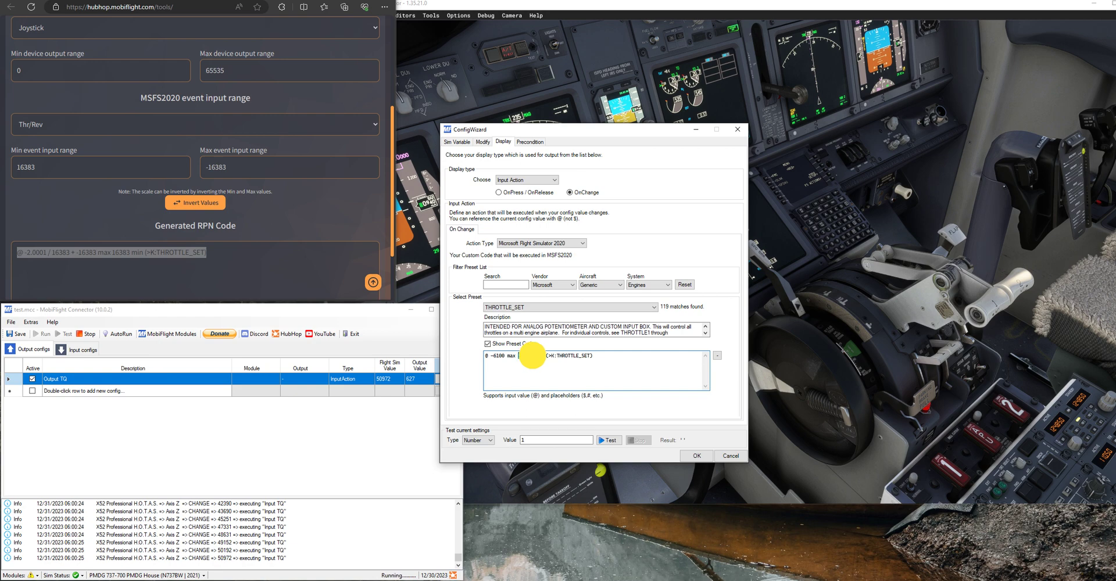
{"action": "left_click", "coordinate": [483, 141]}
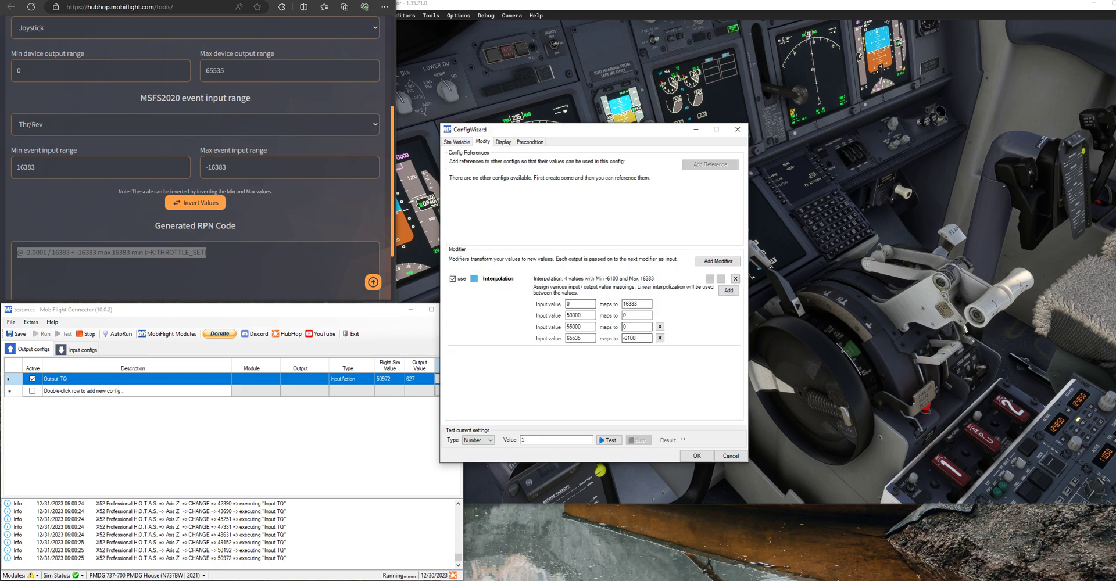
{"action": "left_click", "coordinate": [649, 338]}
{"action": "left_click", "coordinate": [639, 339]}
{"action": "left_click", "coordinate": [501, 142]}
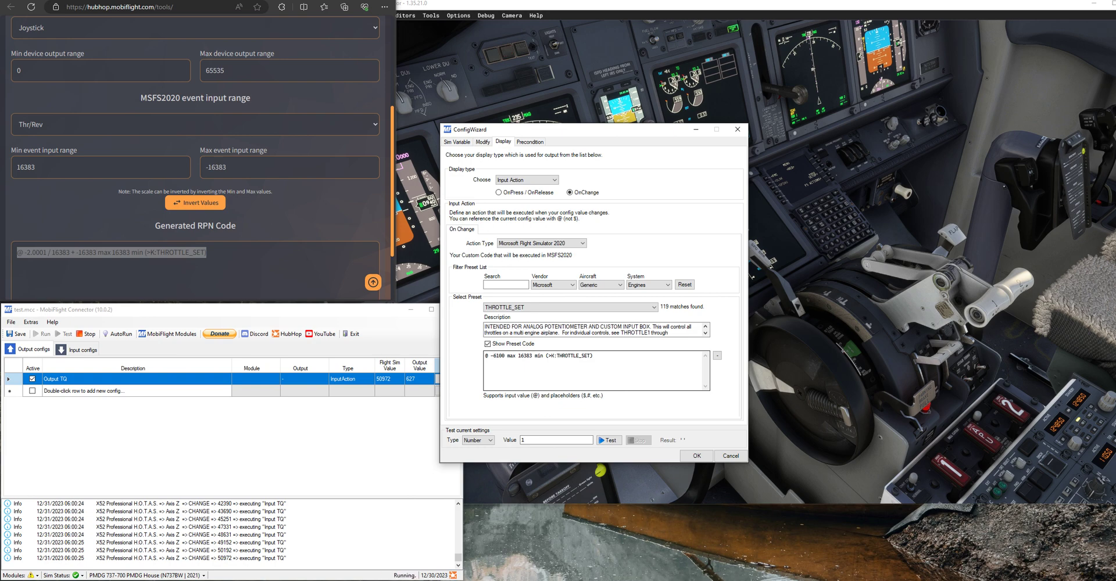
- Review the preset code's min and max clamps, including -6100, against the mappings
{"action": "left_click_drag", "start_coordinate": [605, 355], "coordinate": [486, 355]}
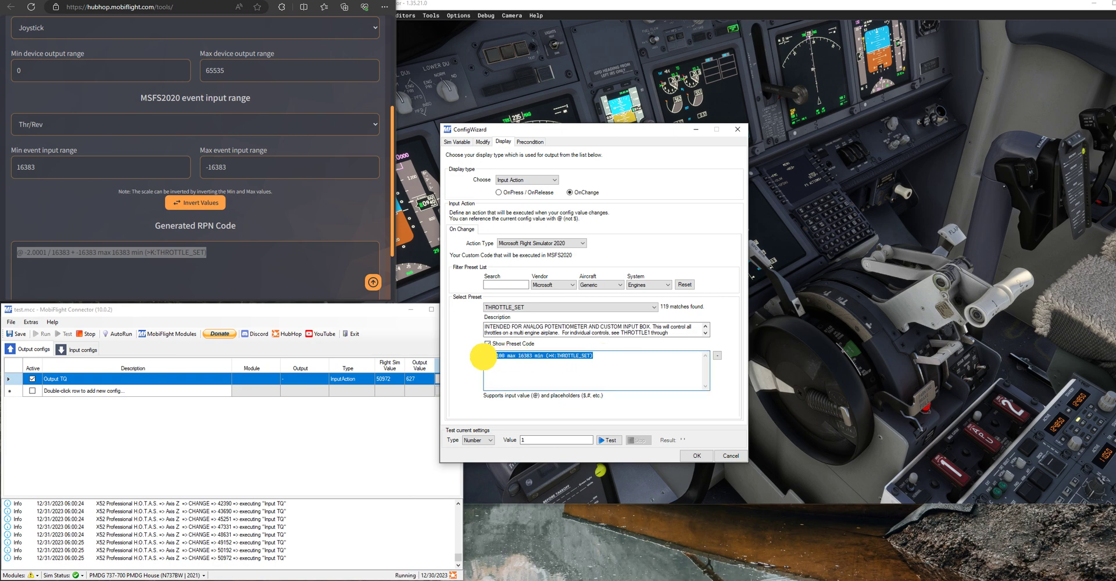
{"action": "left_click", "coordinate": [534, 355]}
{"action": "left_click_drag", "start_coordinate": [607, 355], "coordinate": [486, 355]}
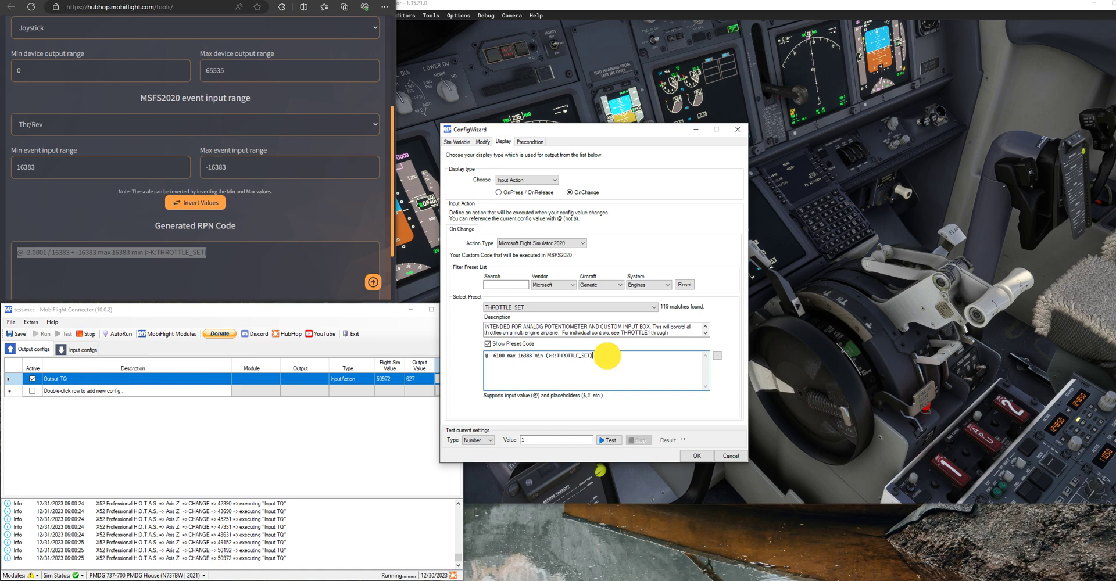
{"action": "left_click", "coordinate": [509, 356]}
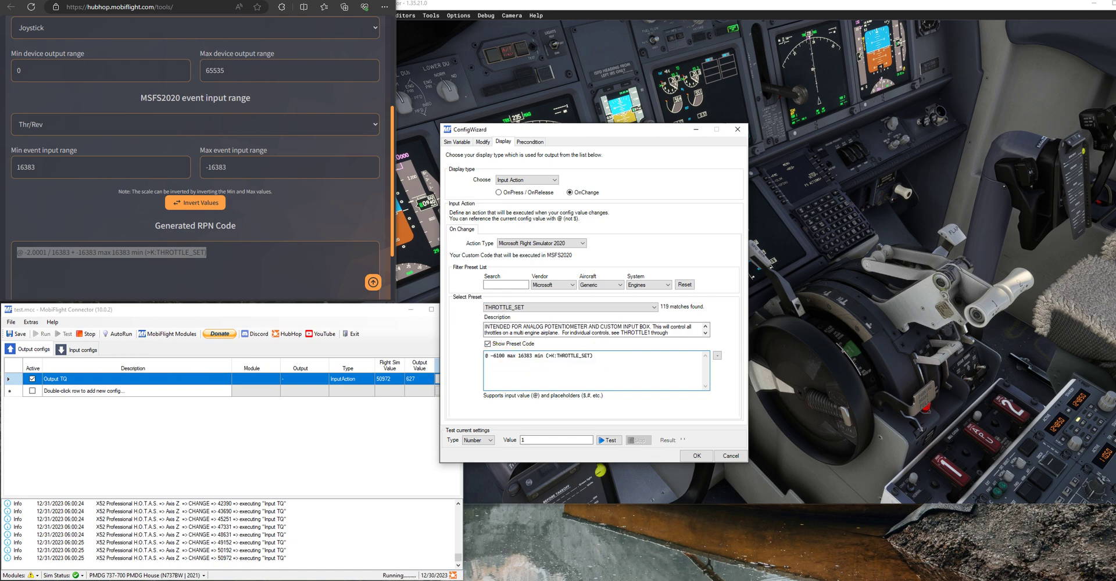
{"action": "left_click_drag", "start_coordinate": [599, 356], "coordinate": [590, 356]}
{"action": "double_click", "coordinate": [498, 356]}
{"action": "left_click", "coordinate": [498, 356]}
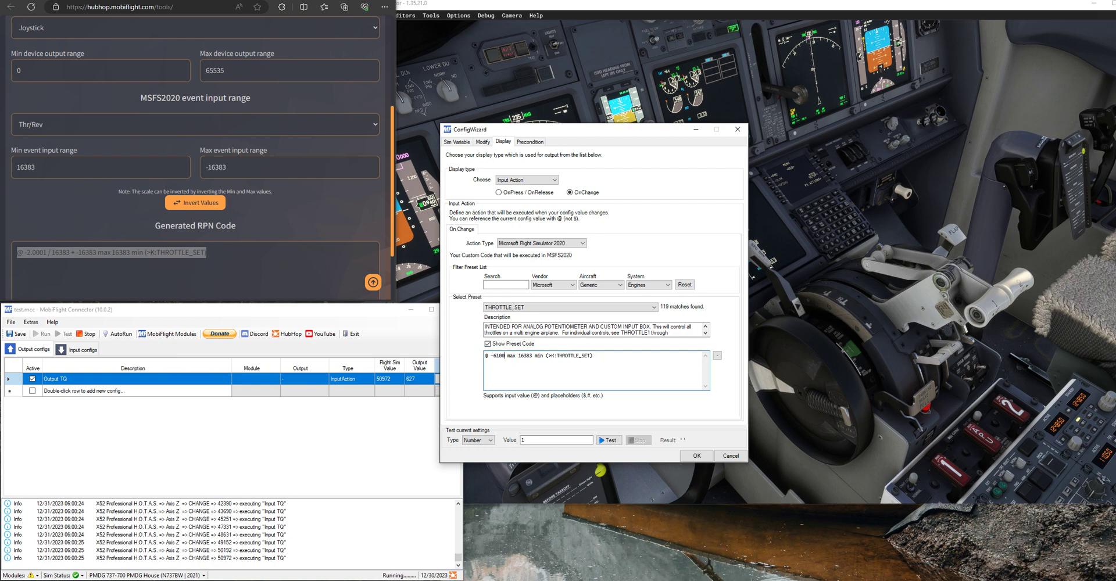
{"action": "left_click", "coordinate": [481, 142]}
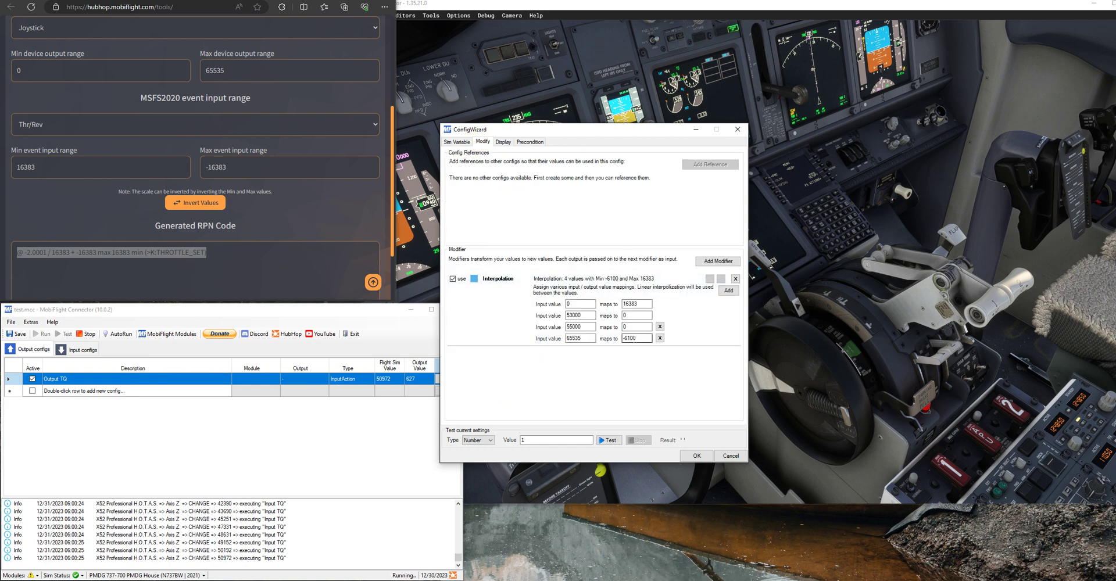
{"action": "left_click", "coordinate": [502, 143]}
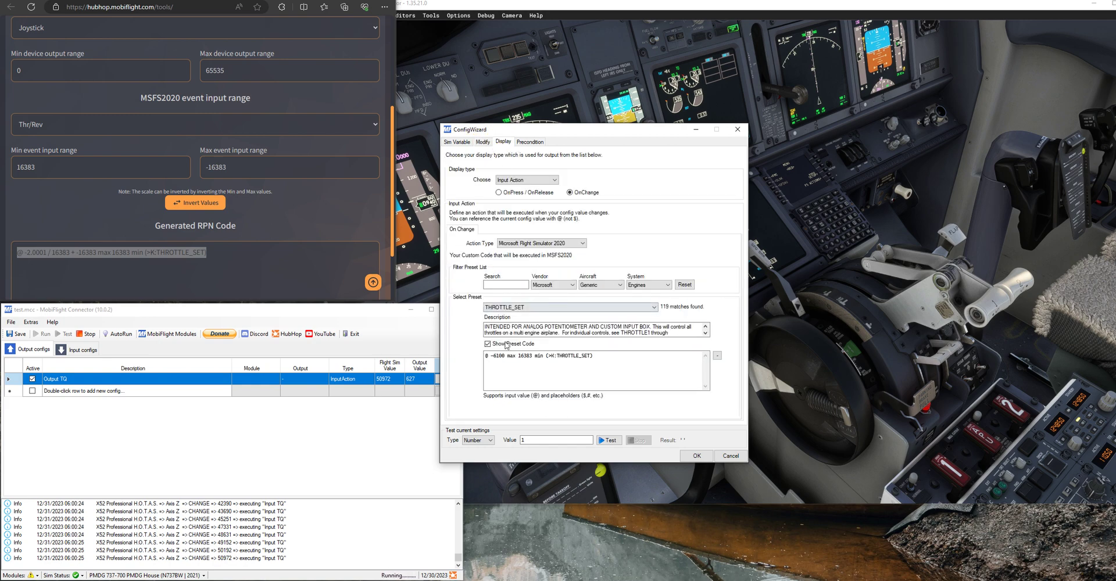
{"action": "left_click", "coordinate": [498, 357]}
{"action": "left_click", "coordinate": [697, 456]}
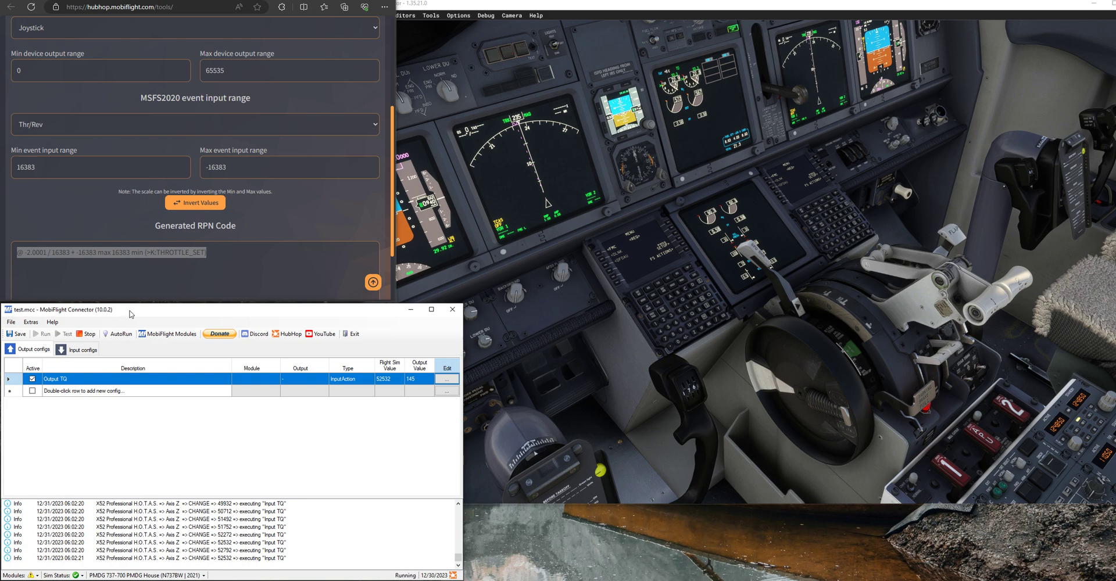
{"action": "left_click", "coordinate": [130, 314]}
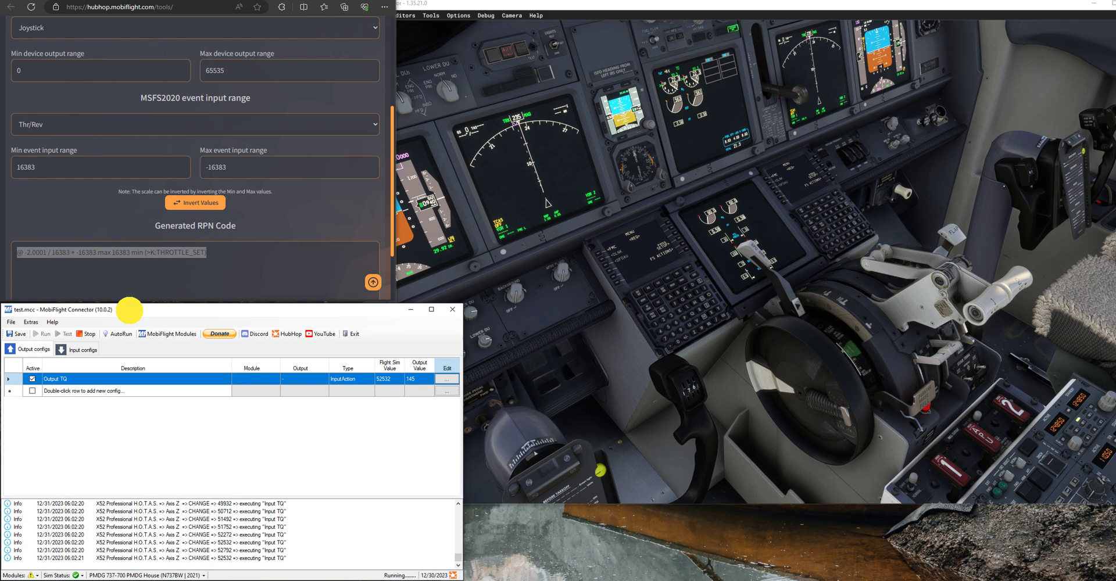